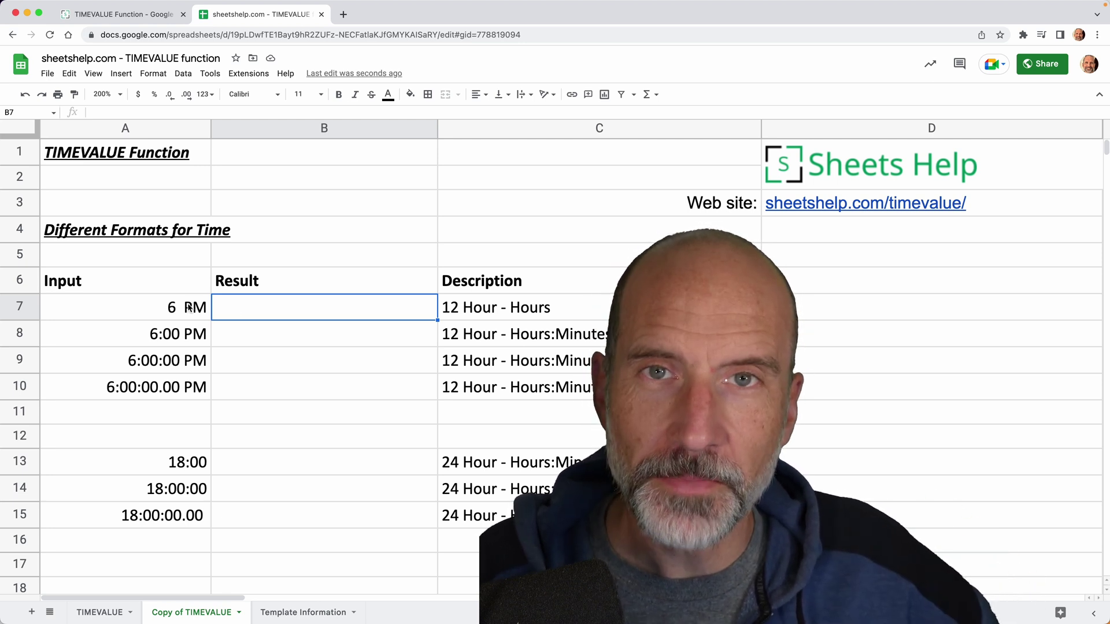
- Review the 12-hour time inputs in A7:A10 and the 24-hour input 18:00 in A13
{"action": "left_click_drag", "start_coordinate": [190, 308], "coordinate": [194, 390]}
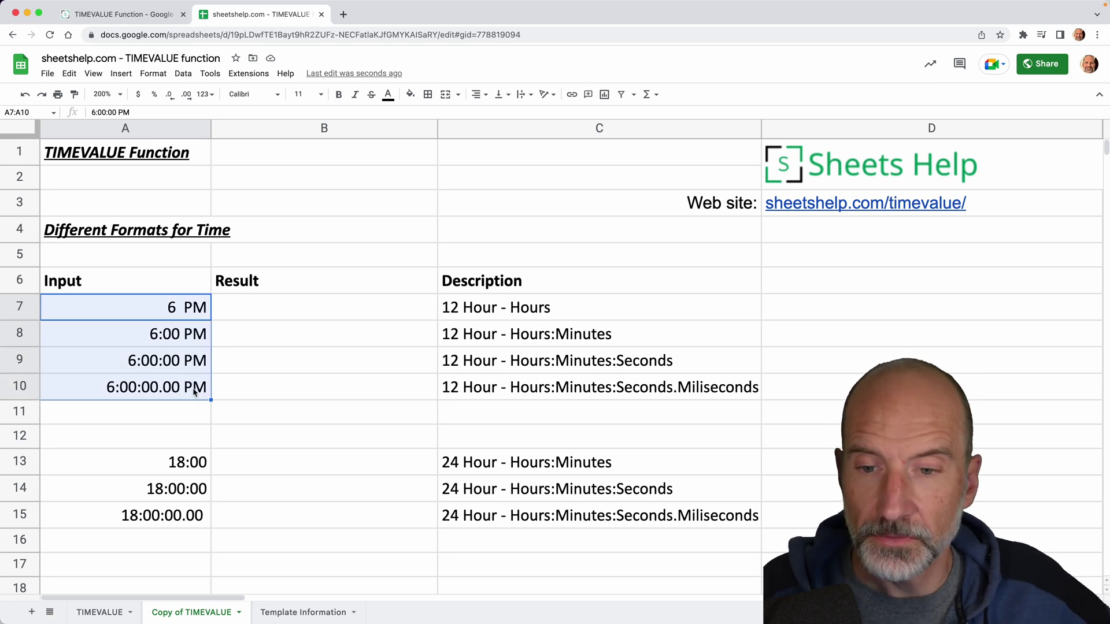
{"action": "left_click", "coordinate": [155, 316]}
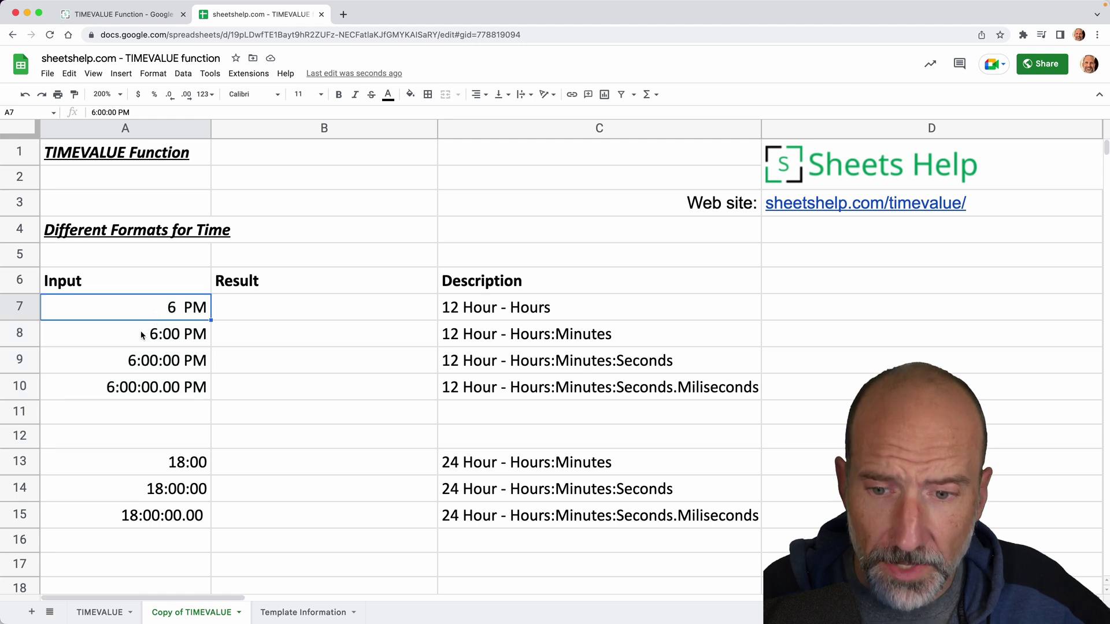
{"action": "left_click", "coordinate": [142, 335]}
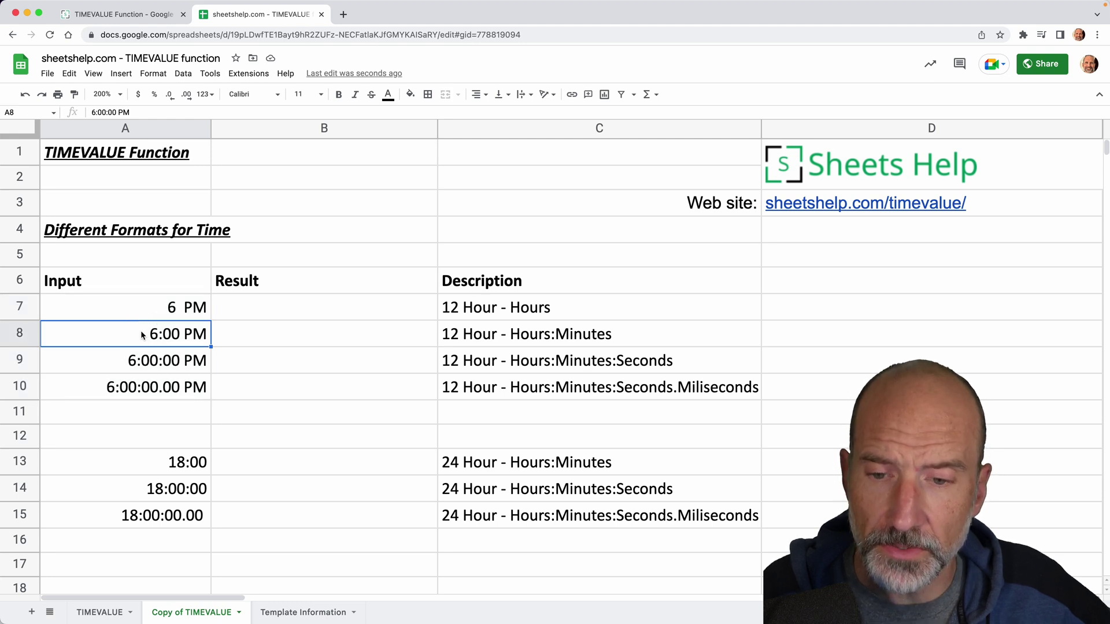
{"action": "left_click", "coordinate": [126, 368]}
{"action": "left_click", "coordinate": [126, 388]}
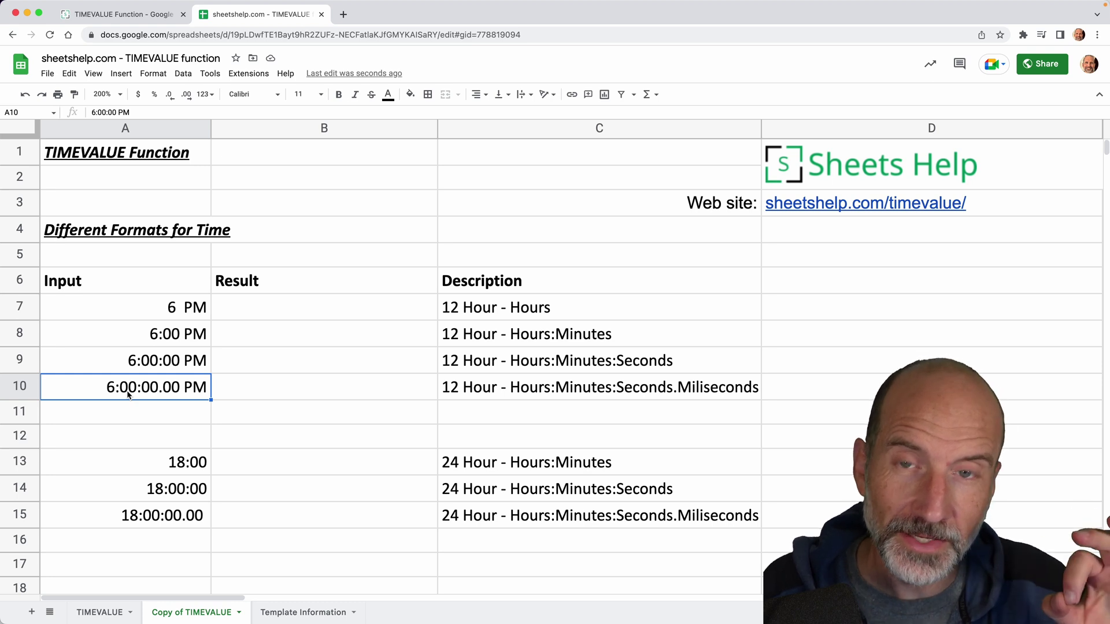
{"action": "left_click_drag", "start_coordinate": [133, 308], "coordinate": [133, 390]}
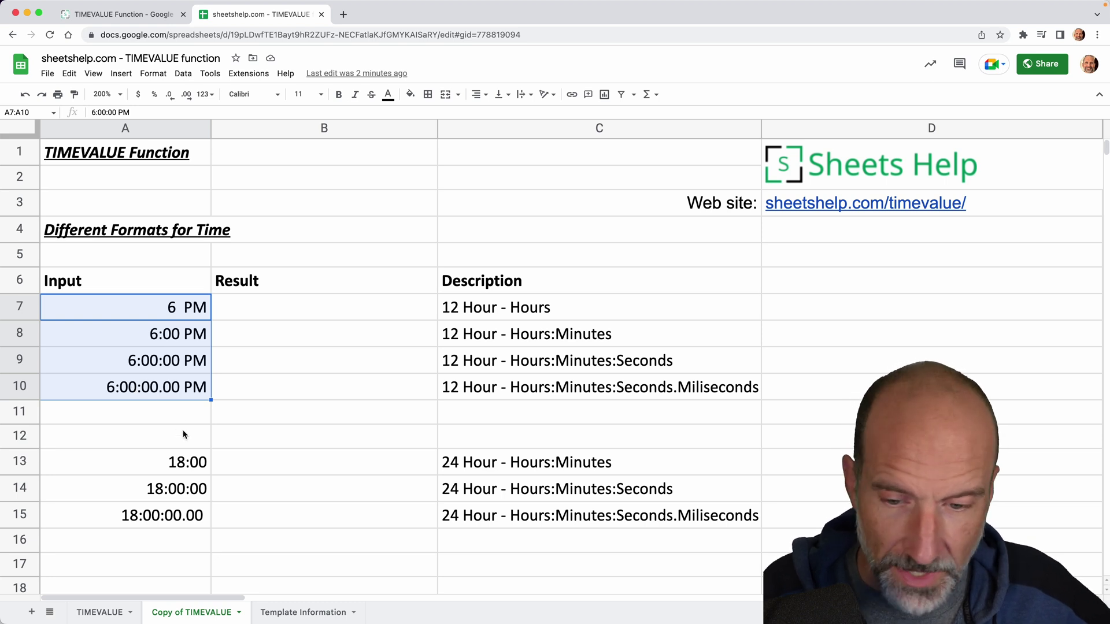
{"action": "left_click", "coordinate": [178, 464]}
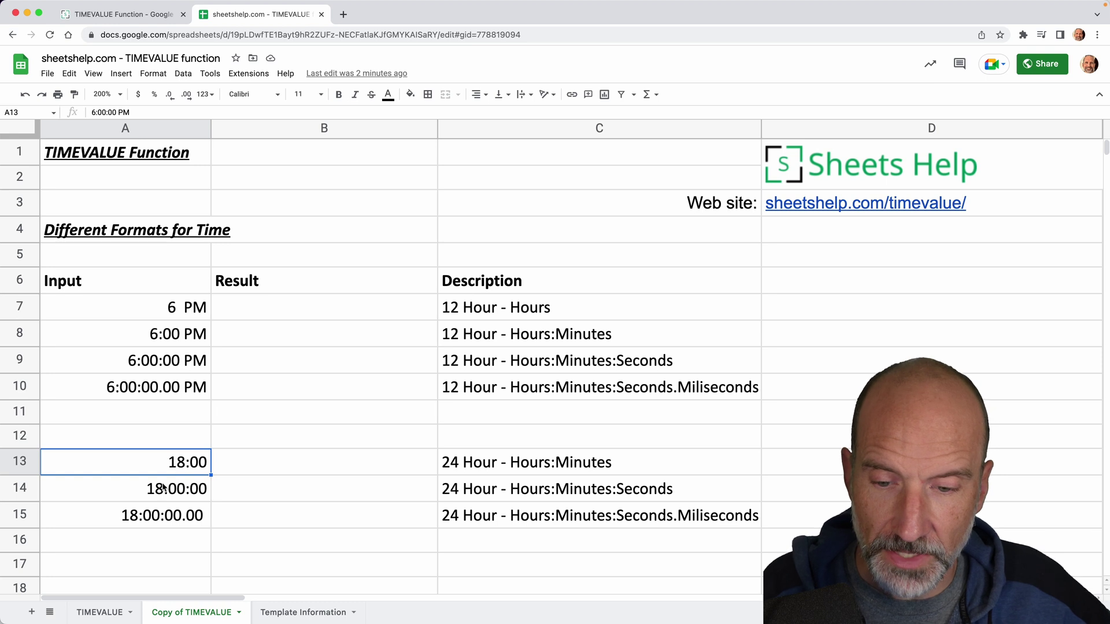
- Enter =TIMEVALUE(A7) in B7 to convert the 6 PM input to 0.75
{"action": "left_click", "coordinate": [269, 305]}
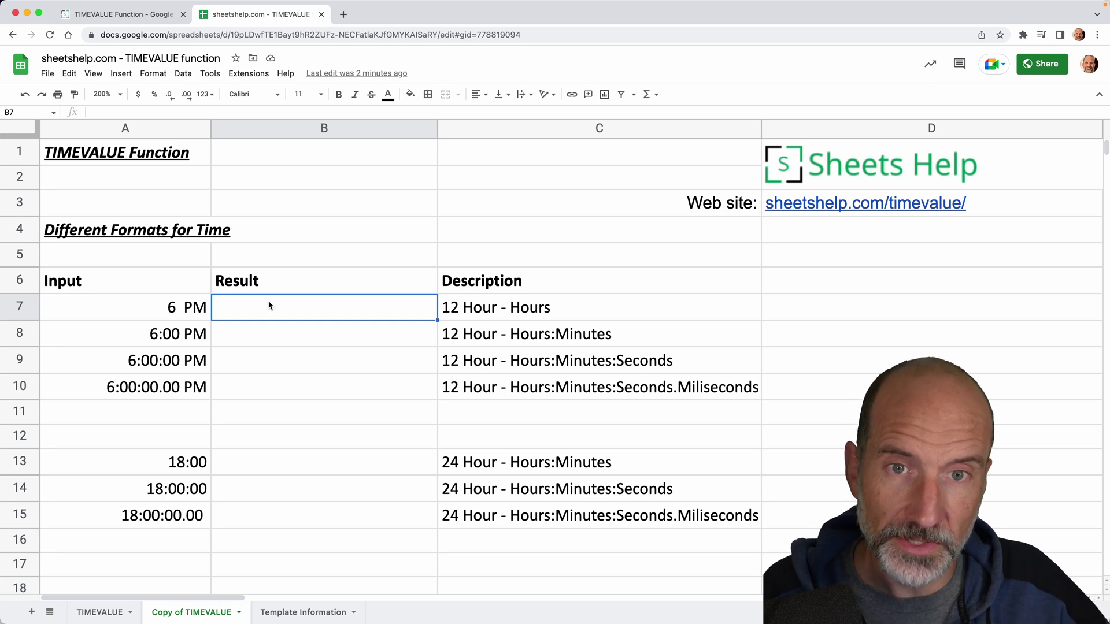
{"action": "type", "text": "="}
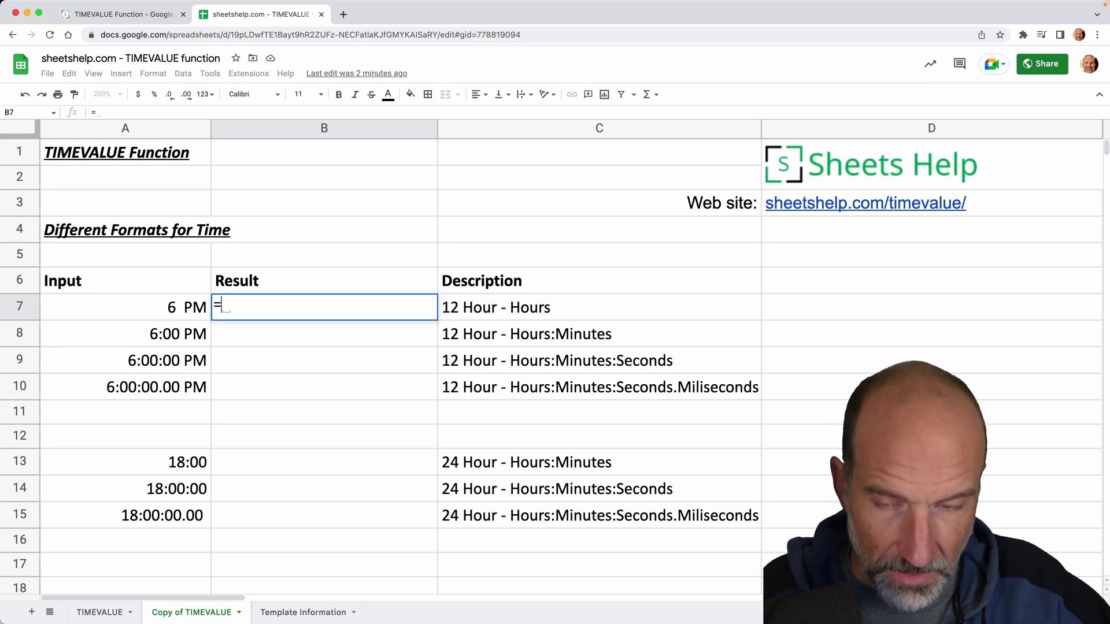
{"action": "type", "text": "TI"}
{"action": "key", "text": "BackSpace"}
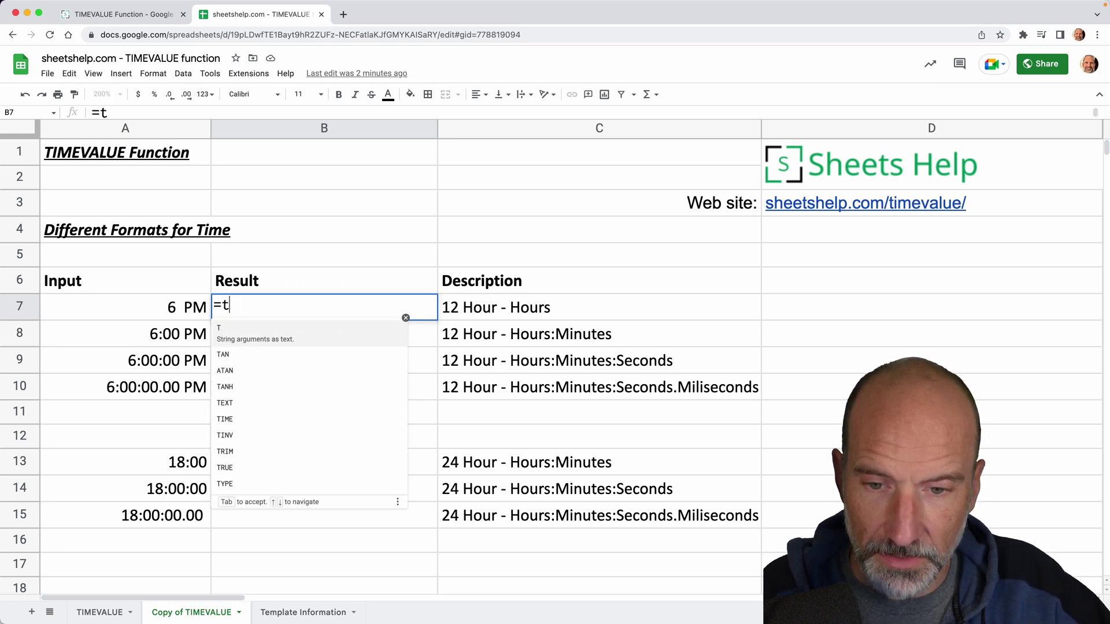
{"action": "type", "text": "IME"}
{"action": "type", "text": "VAL"}
{"action": "key", "text": "BackSpace"}
{"action": "type", "text": "A"}
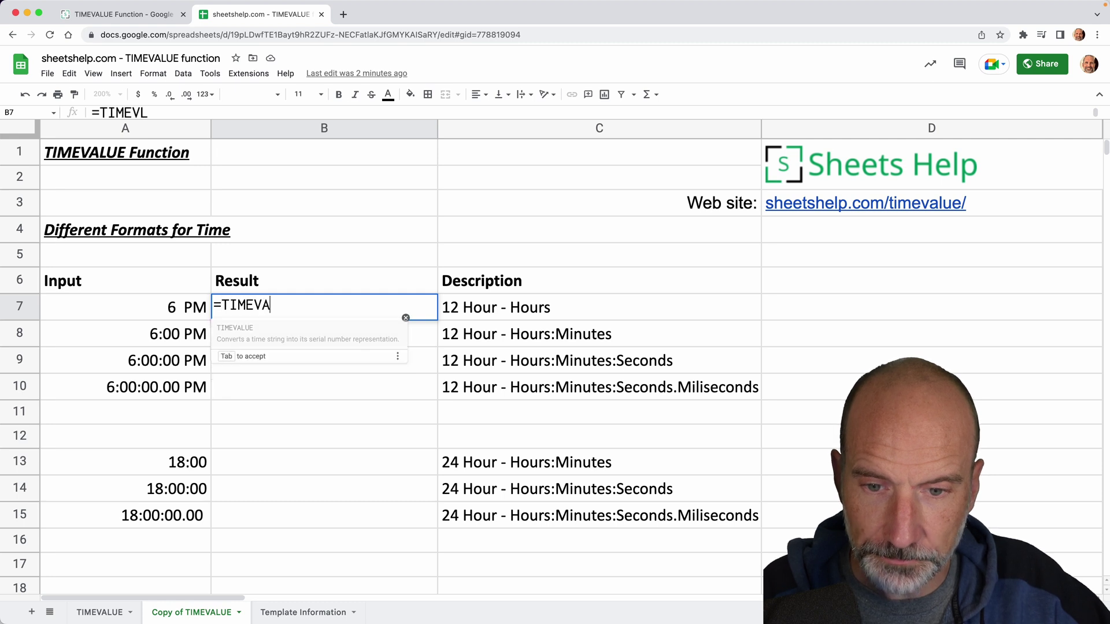
{"action": "type", "text": "LUE("}
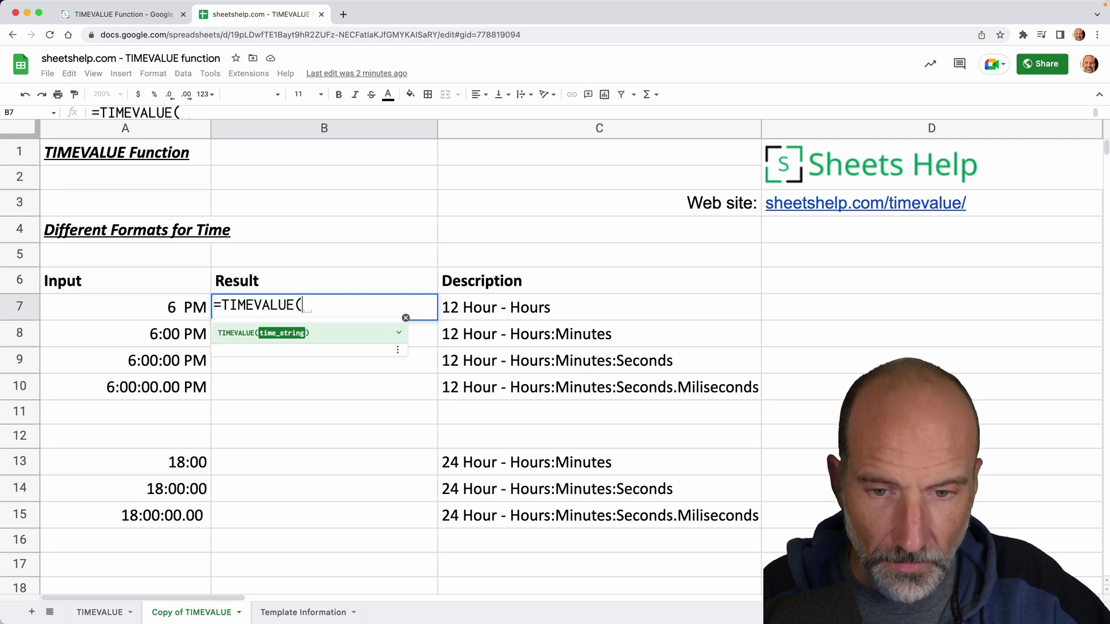
{"action": "left_click", "coordinate": [186, 311]}
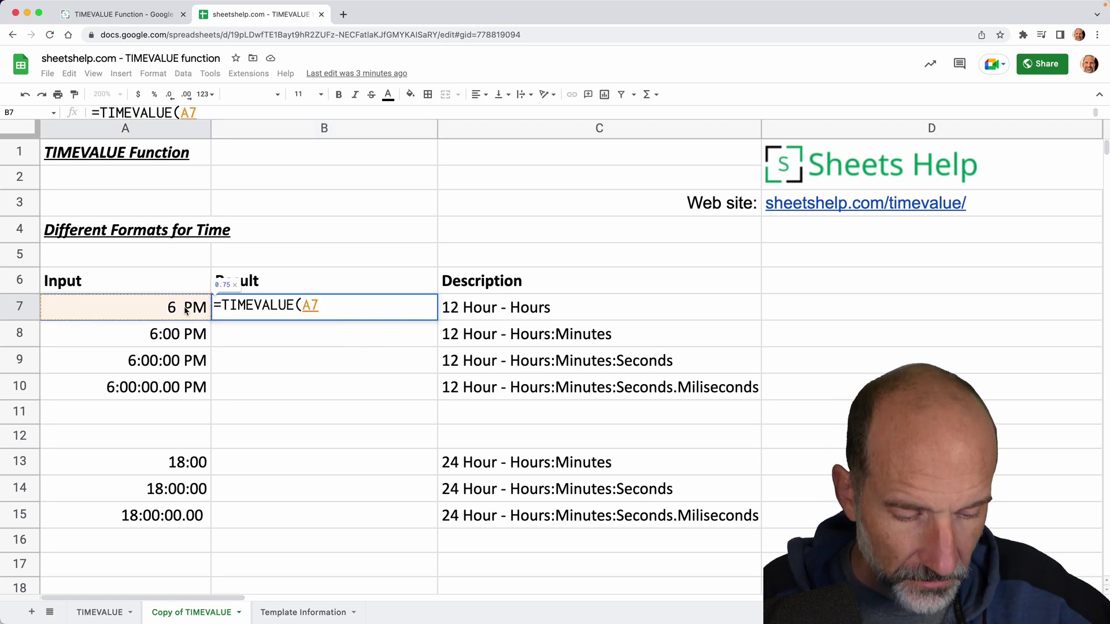
{"action": "type", "text": ")"}
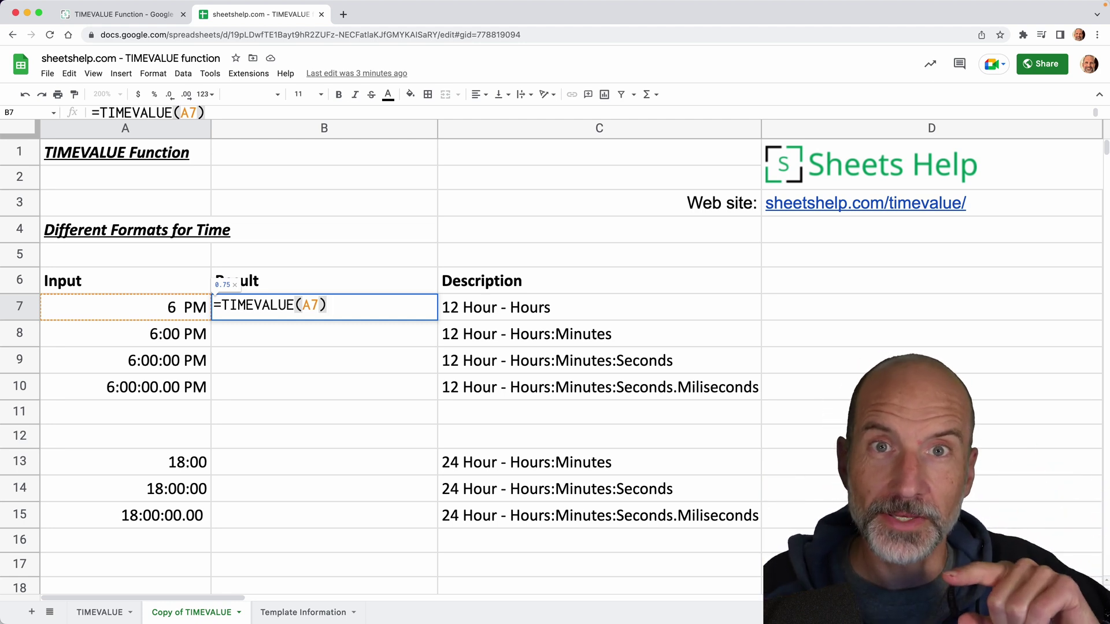
{"action": "key", "text": "Return"}
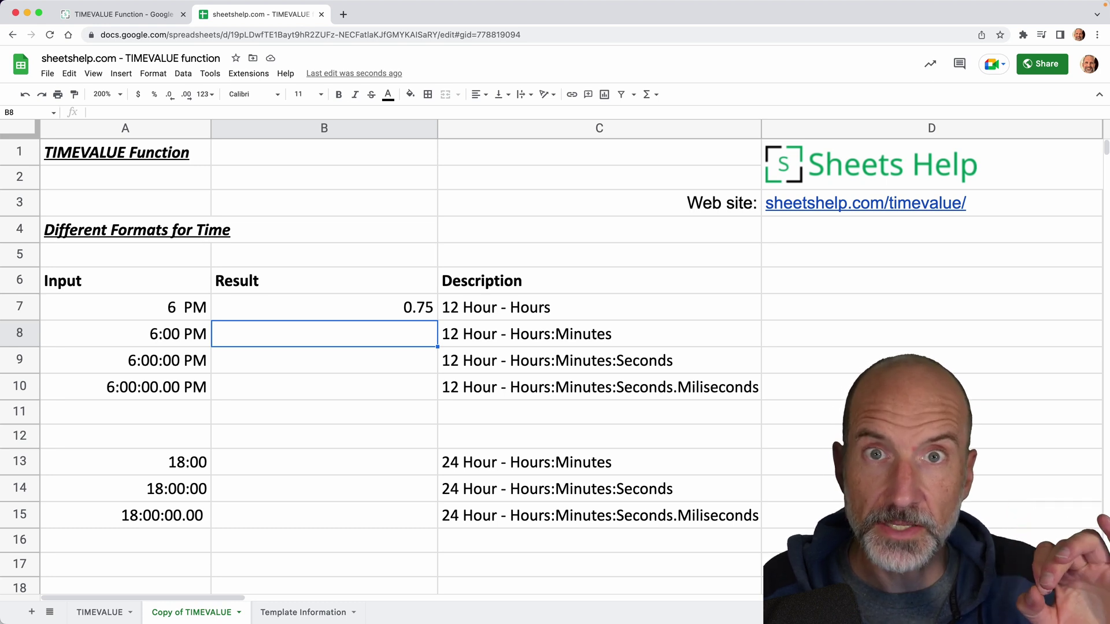
- Fill the B7 formula down to B15 and clear the #VALUE! errors in B11:B12
{"action": "left_click", "coordinate": [276, 315]}
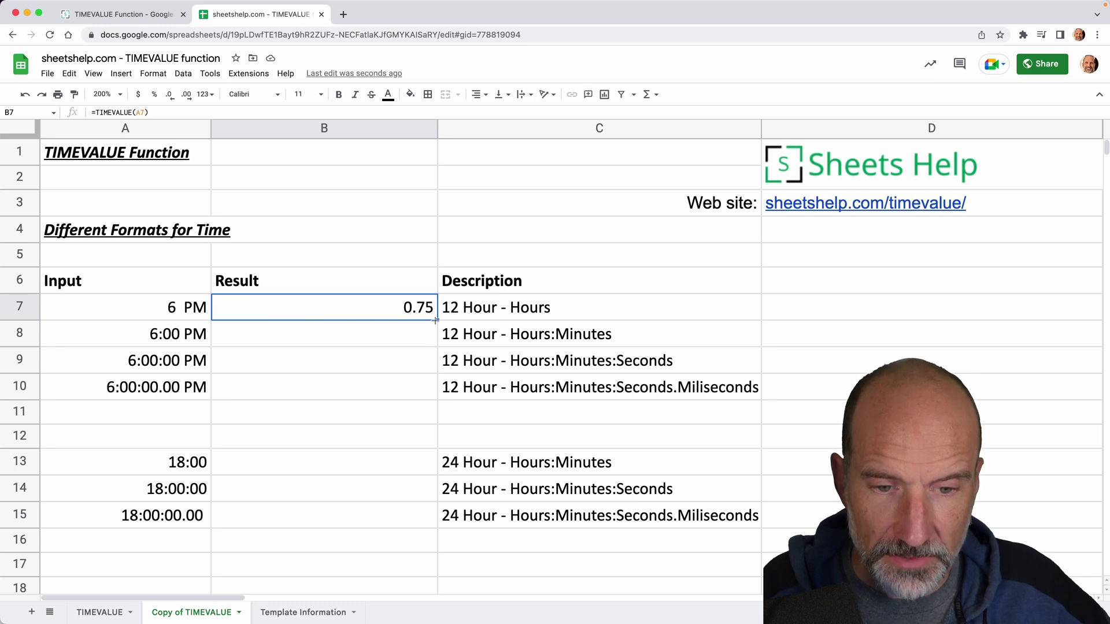
{"action": "left_click_drag", "start_coordinate": [436, 319], "coordinate": [434, 518]}
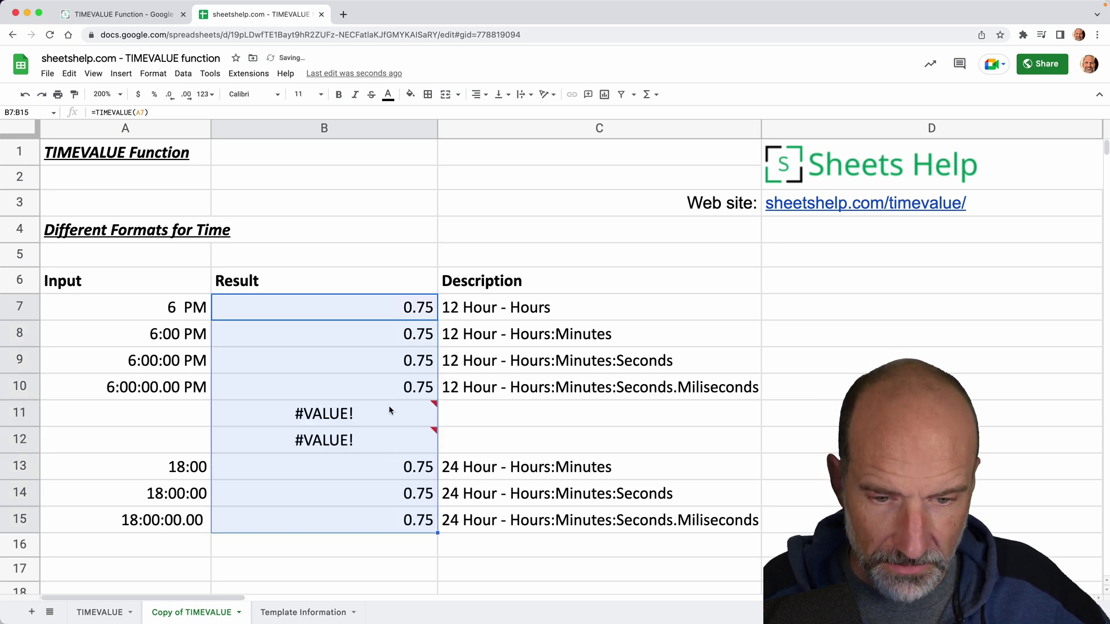
{"action": "left_click_drag", "start_coordinate": [390, 410], "coordinate": [389, 428]}
{"action": "key", "text": "Delete"}
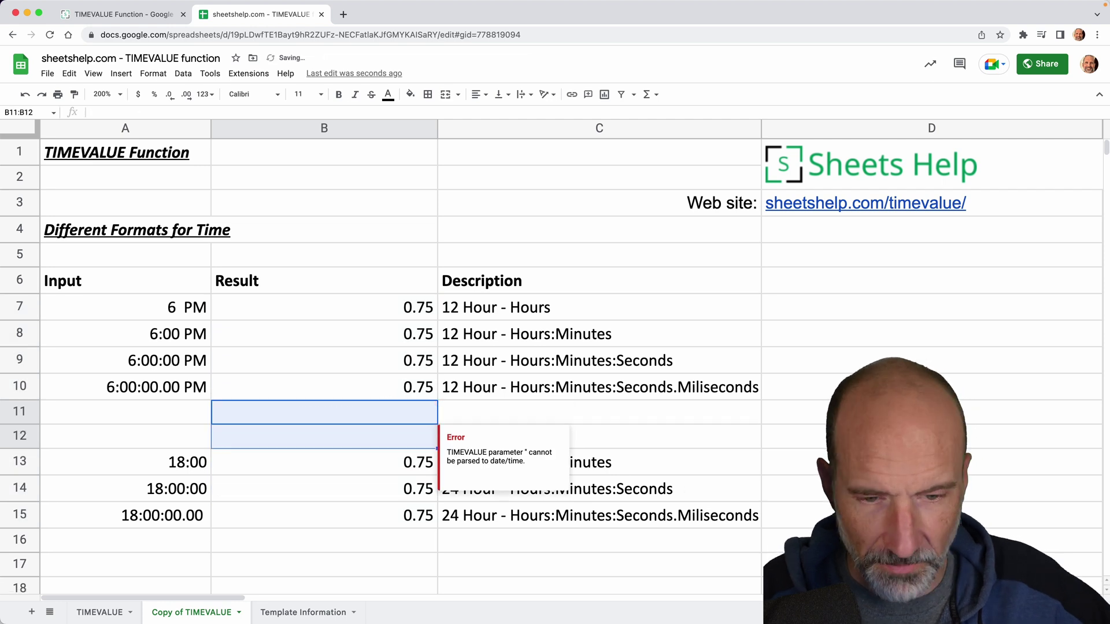
{"action": "left_click", "coordinate": [378, 384]}
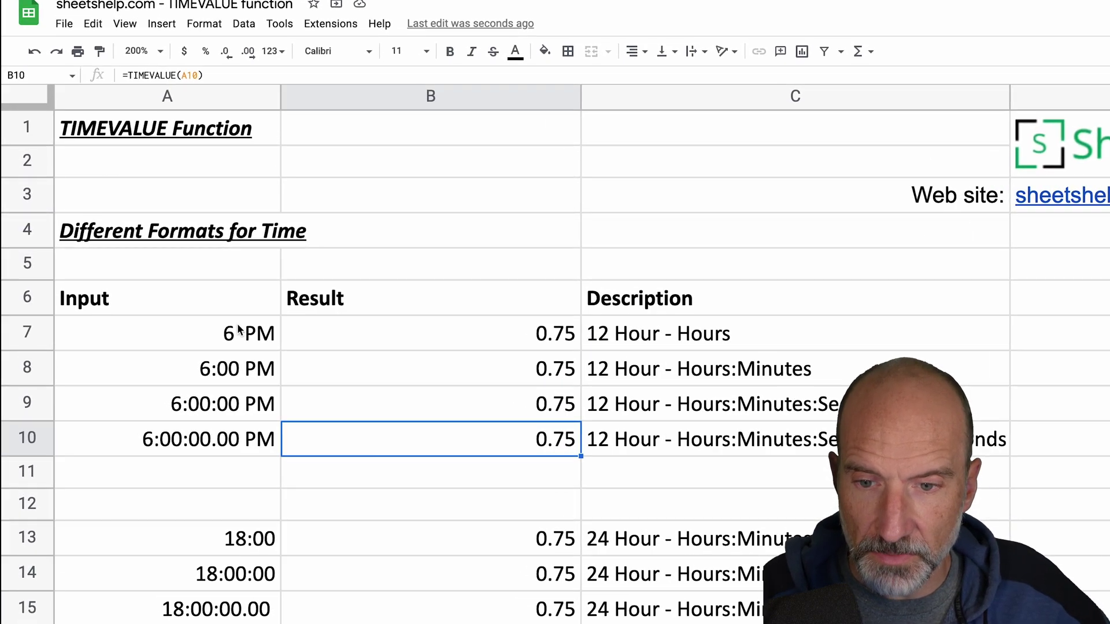
{"action": "left_click", "coordinate": [239, 329]}
{"action": "left_click", "coordinate": [204, 24]}
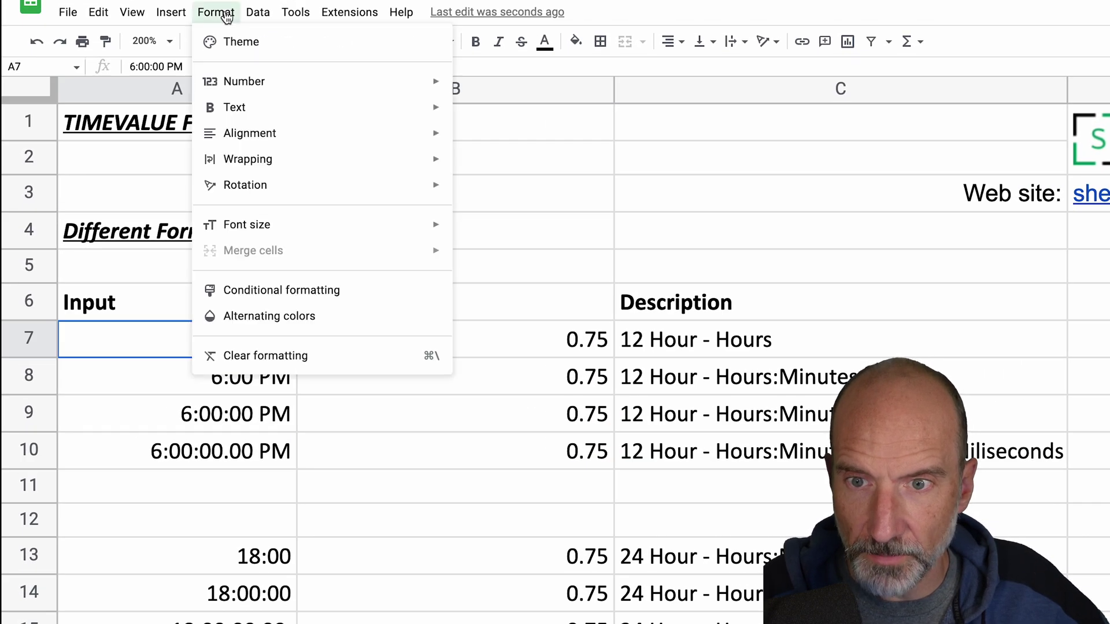
{"action": "mouse_move", "coordinate": [383, 101]}
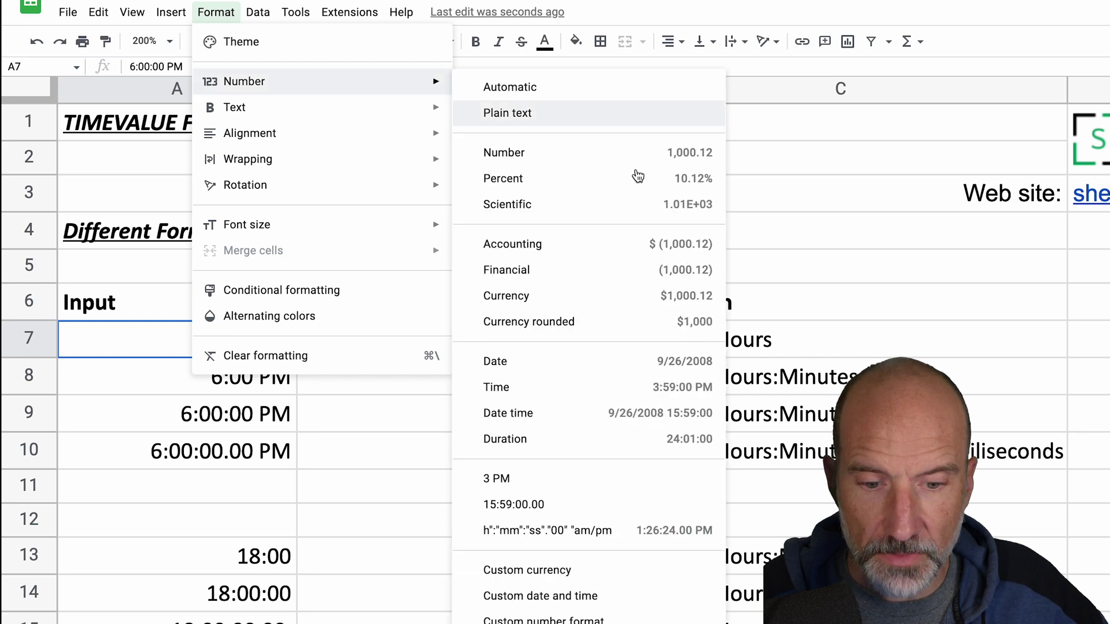
{"action": "left_click", "coordinate": [650, 601]}
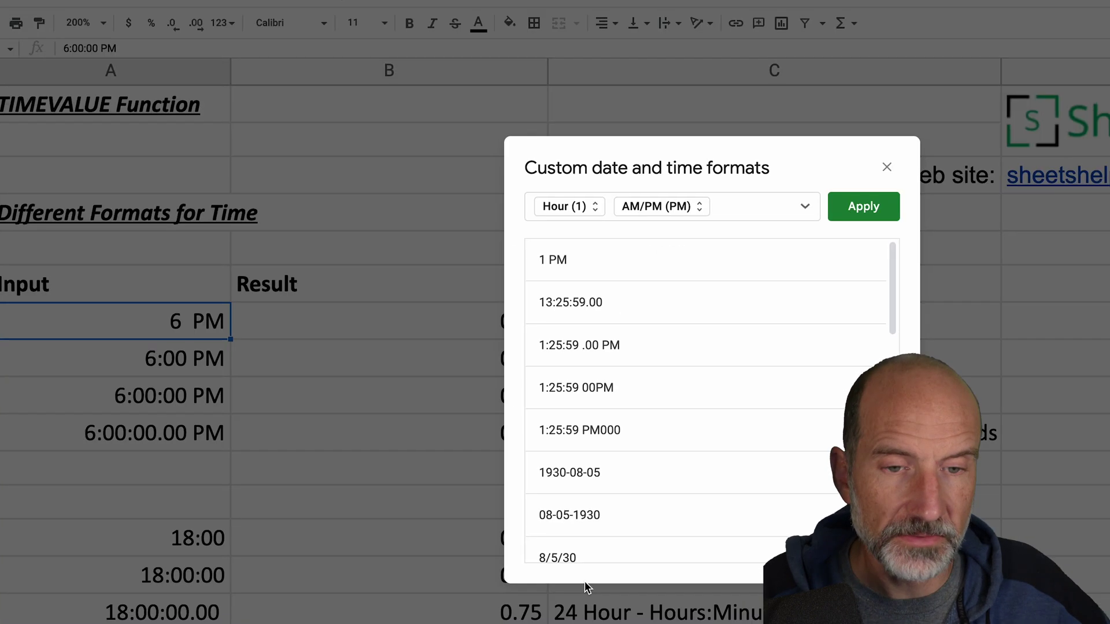
{"action": "left_click", "coordinate": [804, 206]}
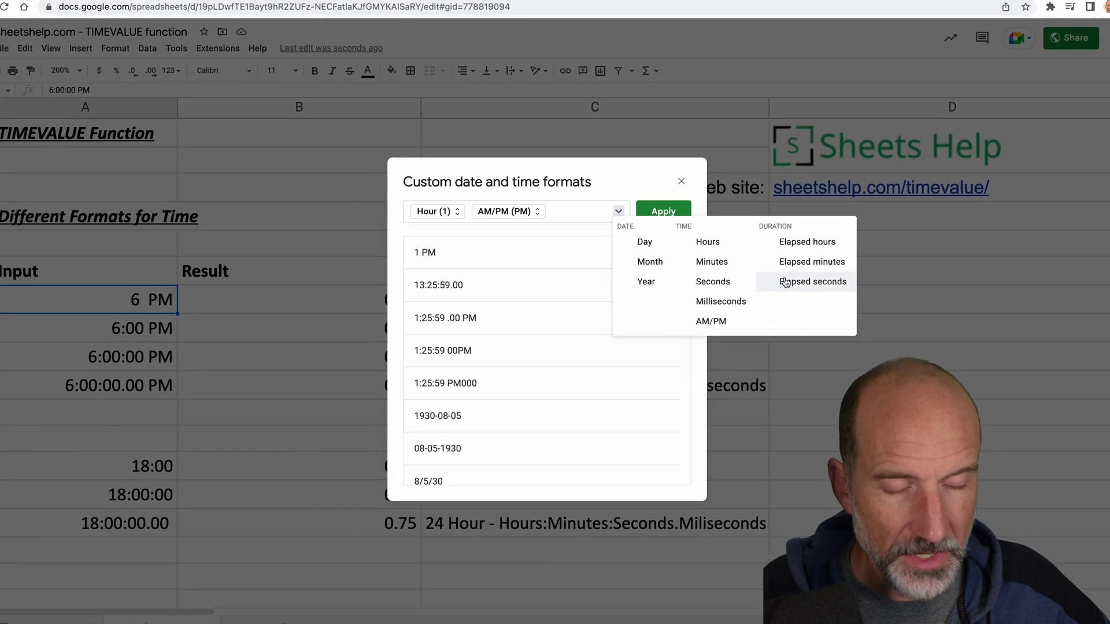
{"action": "key", "text": "Escape"}
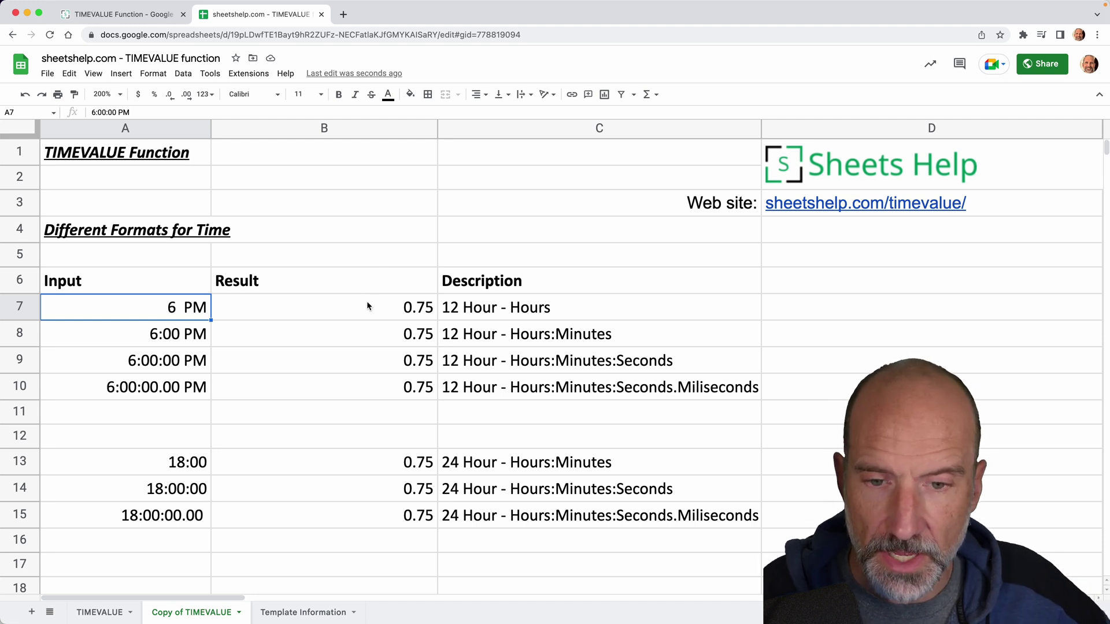
- Enter =TIMEVALUE("6PM") in A29, adding quotes around 6PM to fix the #ERROR!
{"action": "scroll", "coordinate": [368, 307], "scroll_direction": "down", "scroll_amount": 5}
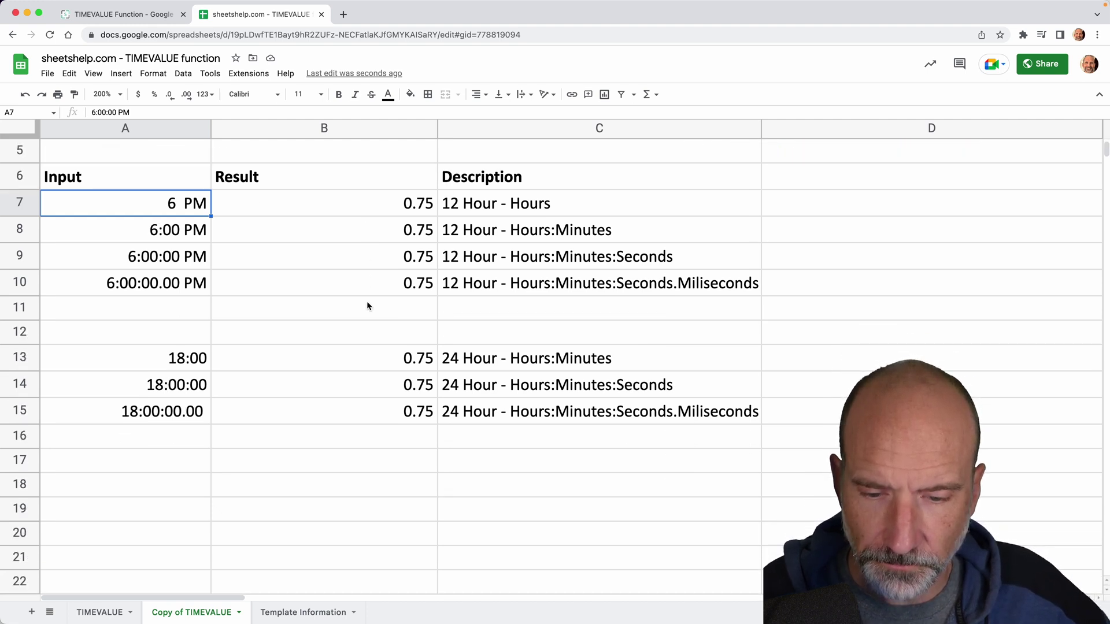
{"action": "scroll", "coordinate": [368, 307], "scroll_direction": "down", "scroll_amount": 5}
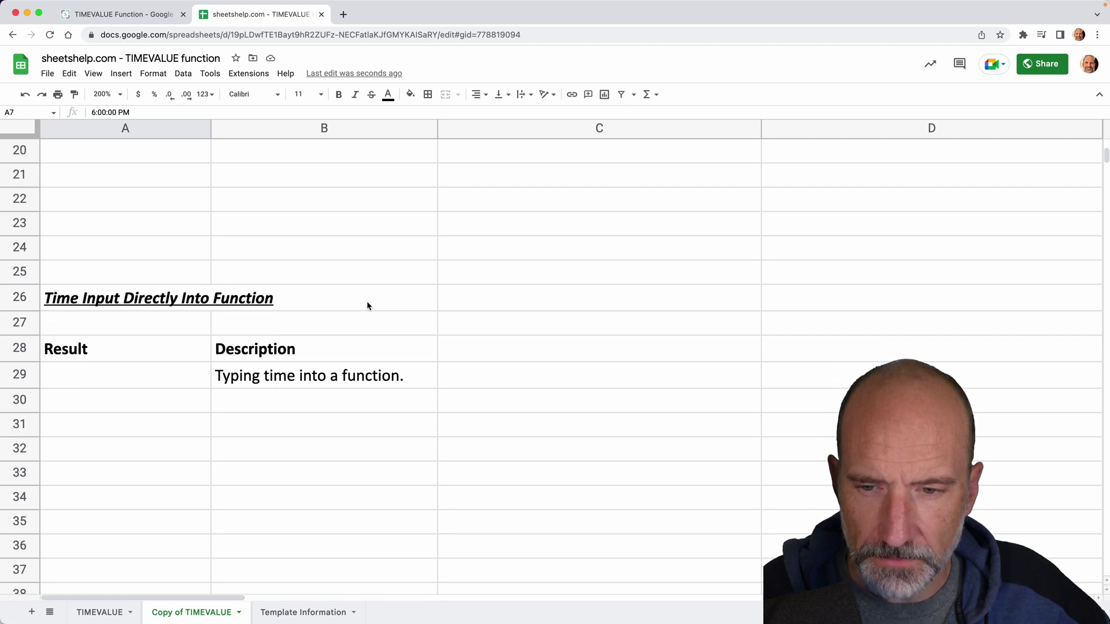
{"action": "left_click", "coordinate": [179, 385]}
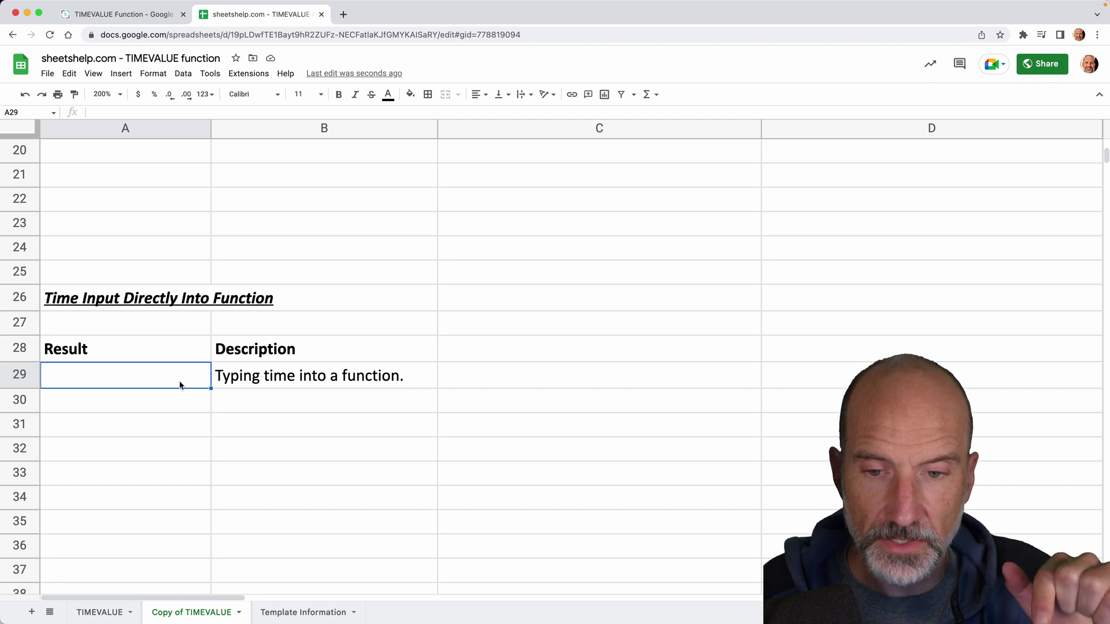
{"action": "type", "text": "="}
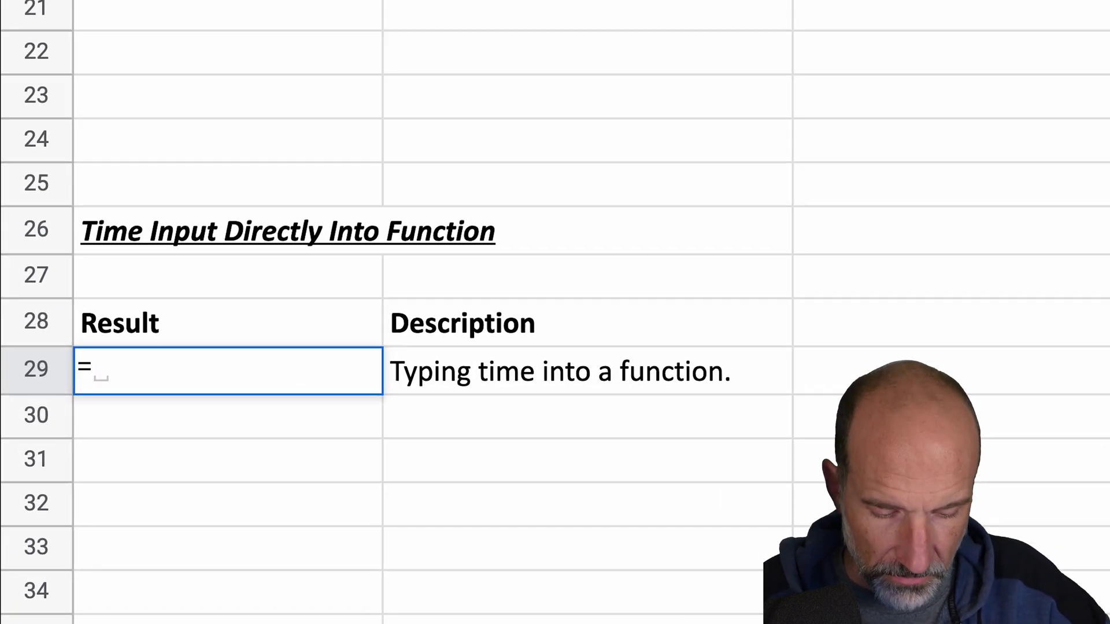
{"action": "type", "text": "TIMEVALUE("}
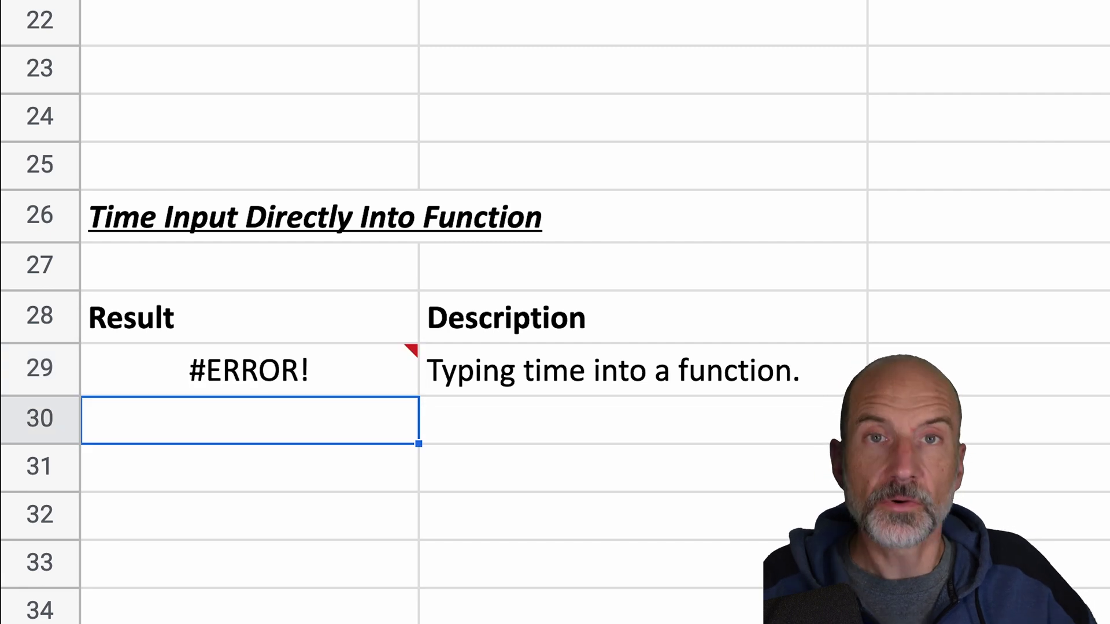
{"action": "key", "text": "Up"}
{"action": "key", "text": "Return"}
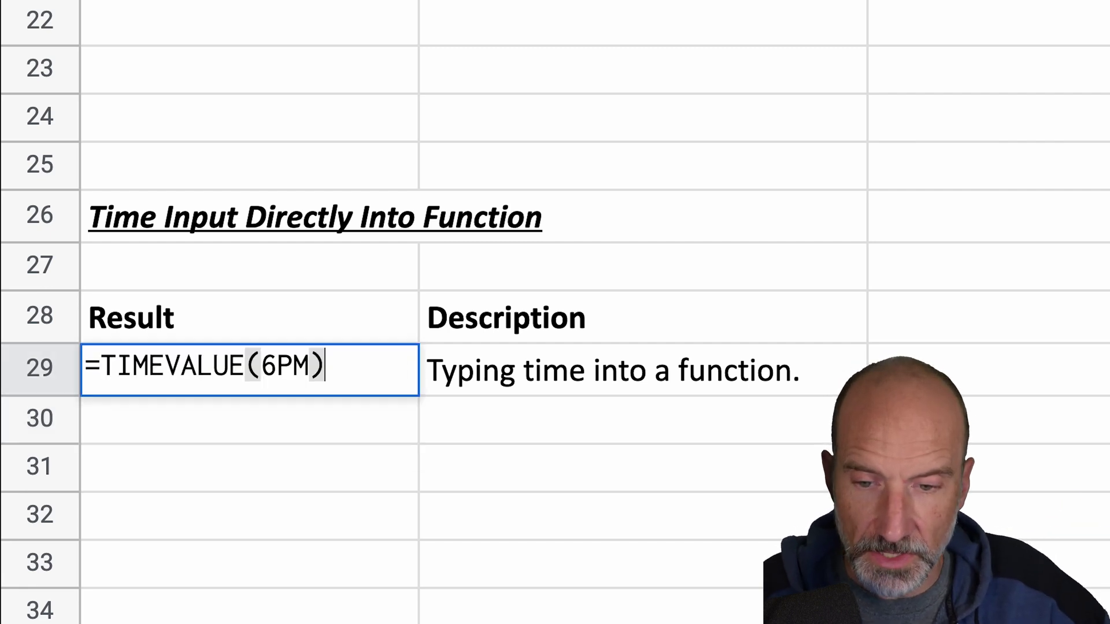
{"action": "key", "text": "Left"}
{"action": "key", "text": "Left"}
{"action": "key", "text": "Left"}
{"action": "key", "text": "Left"}
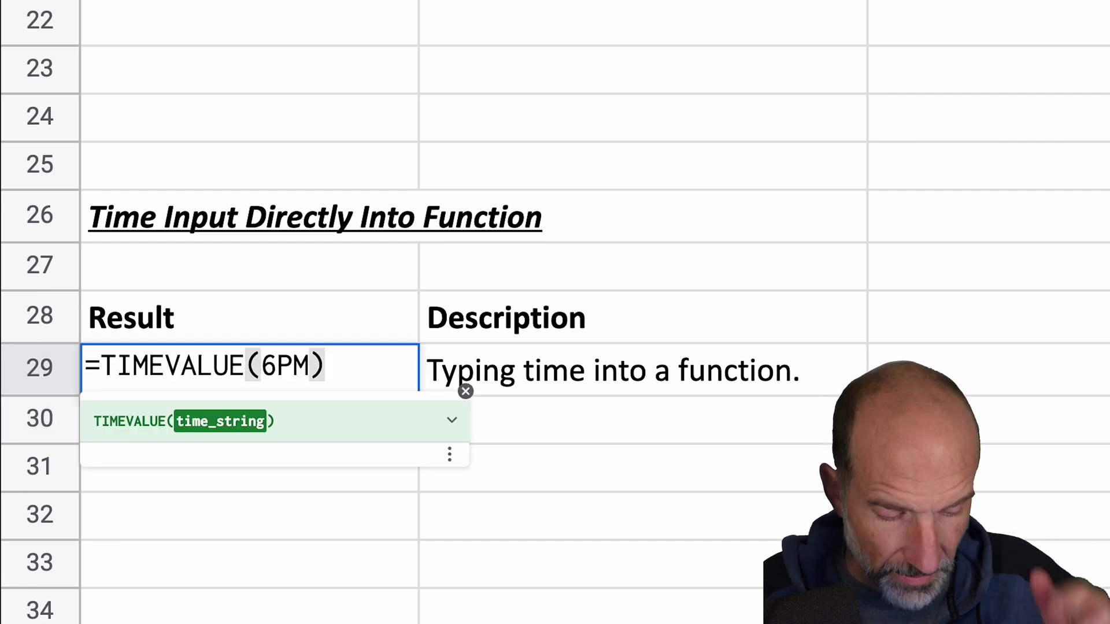
{"action": "type", "text": "\""}
{"action": "key", "text": "Right"}
{"action": "key", "text": "Right"}
{"action": "key", "text": "Right"}
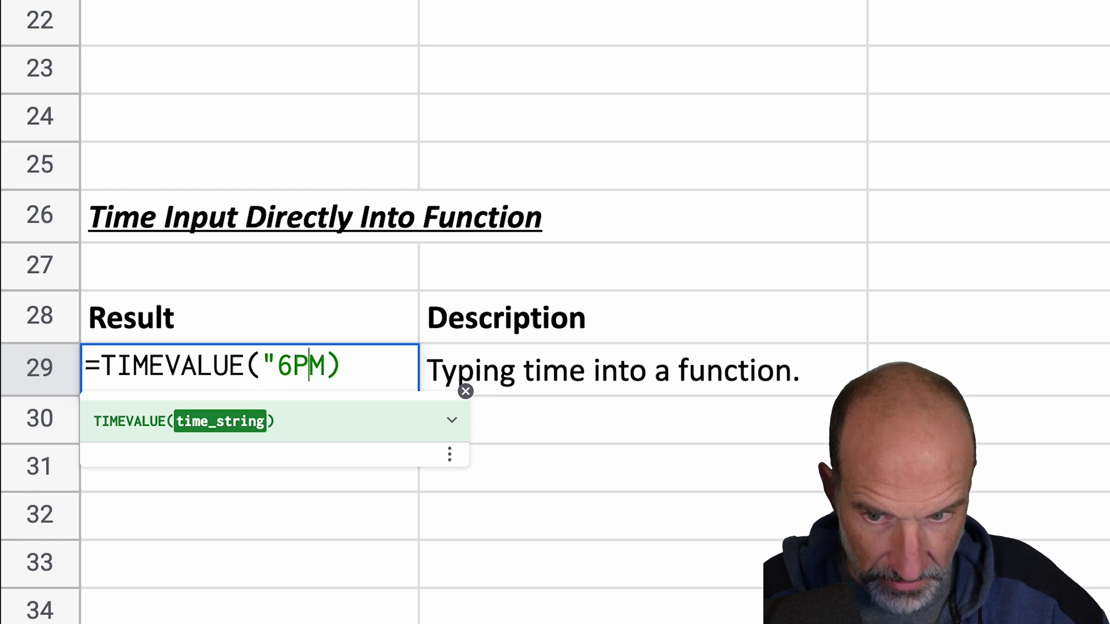
{"action": "type", "text": "\""}
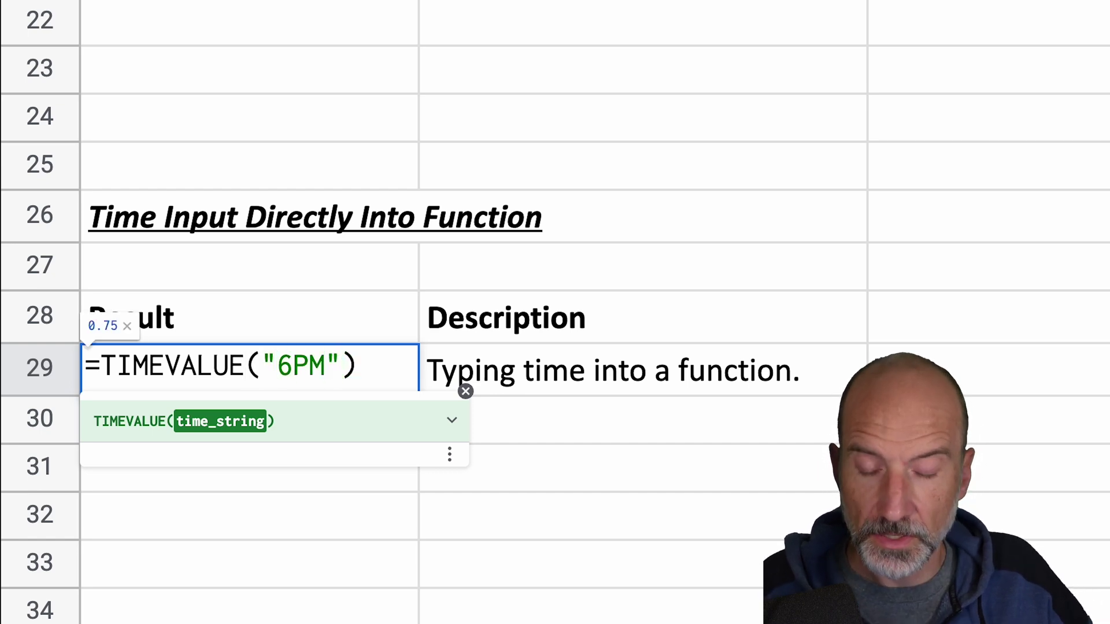
{"action": "key", "text": "Return"}
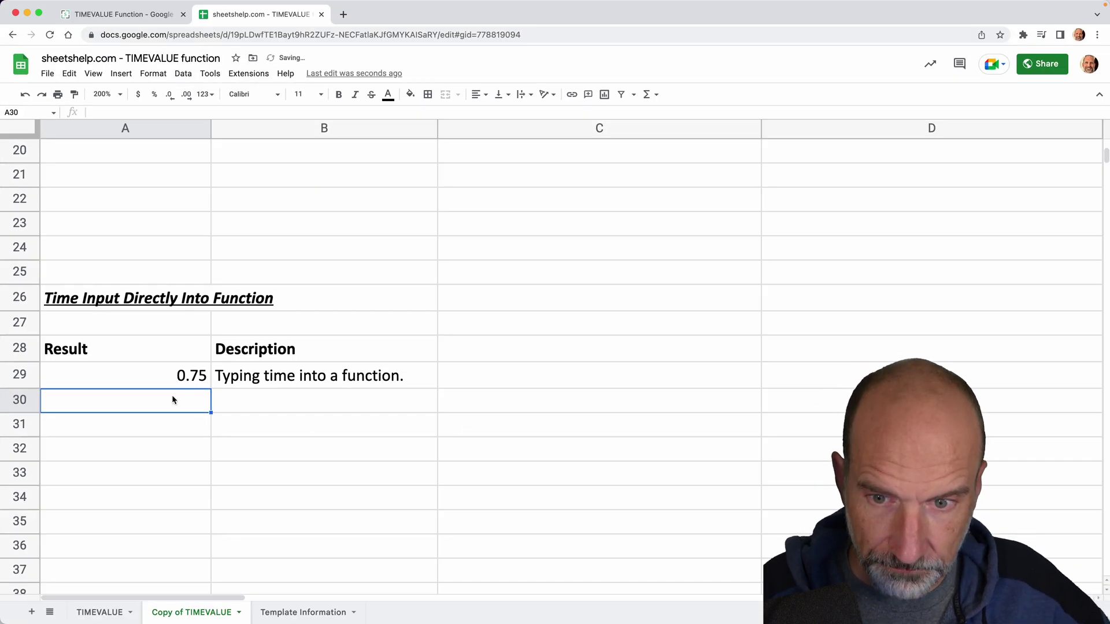
{"action": "scroll", "coordinate": [176, 416], "scroll_direction": "down", "scroll_amount": 6}
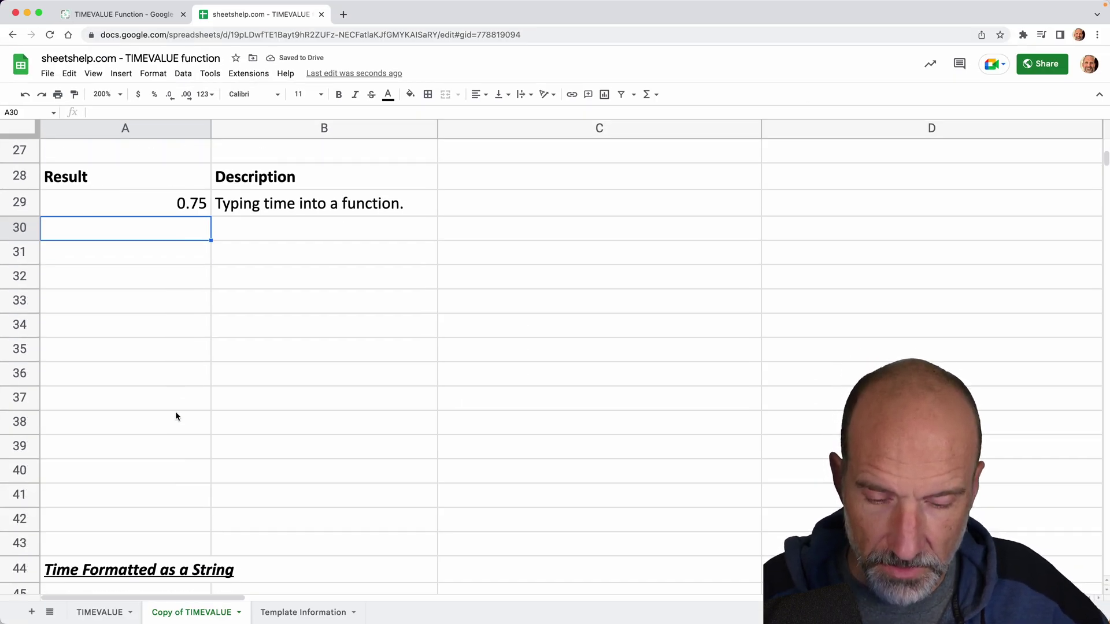
{"action": "scroll", "coordinate": [175, 411], "scroll_direction": "down", "scroll_amount": 3}
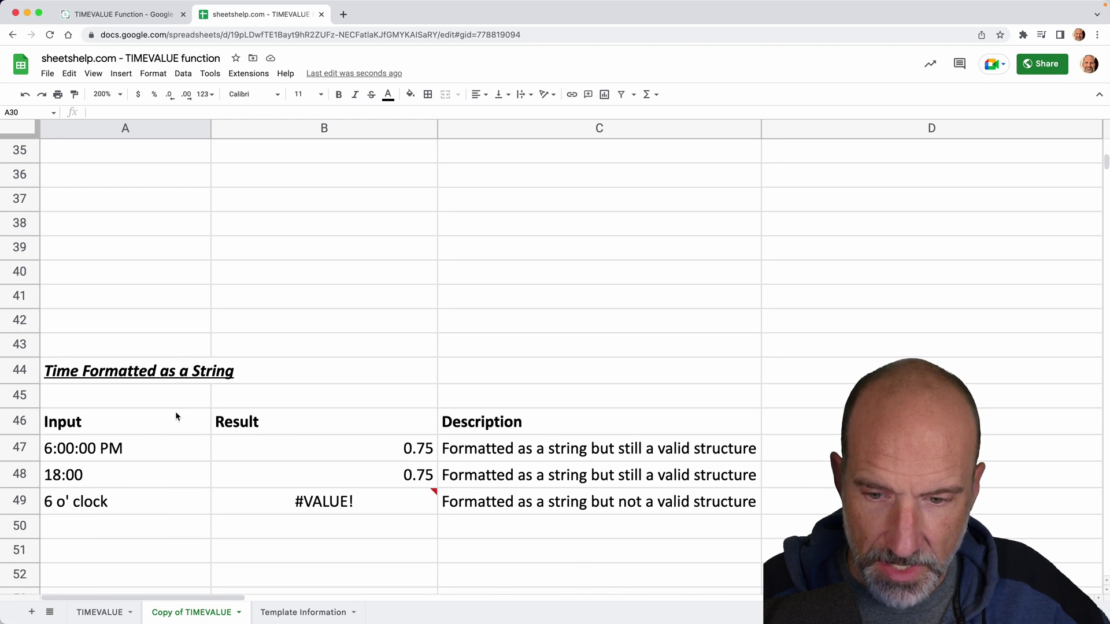
{"action": "triple_click", "coordinate": [271, 399]}
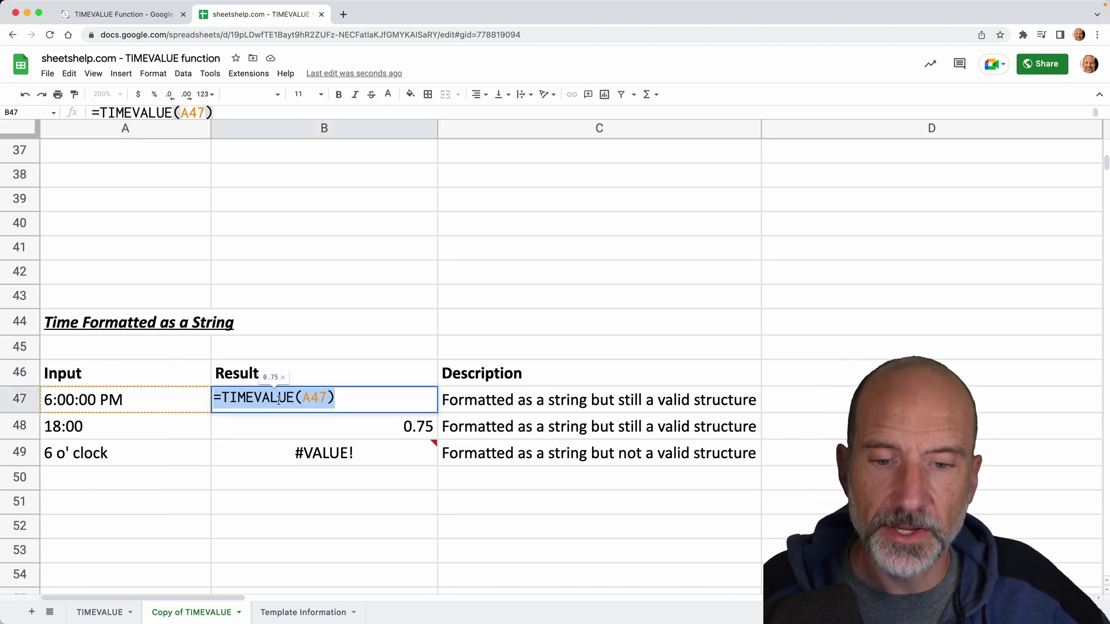
{"action": "left_click", "coordinate": [307, 400]}
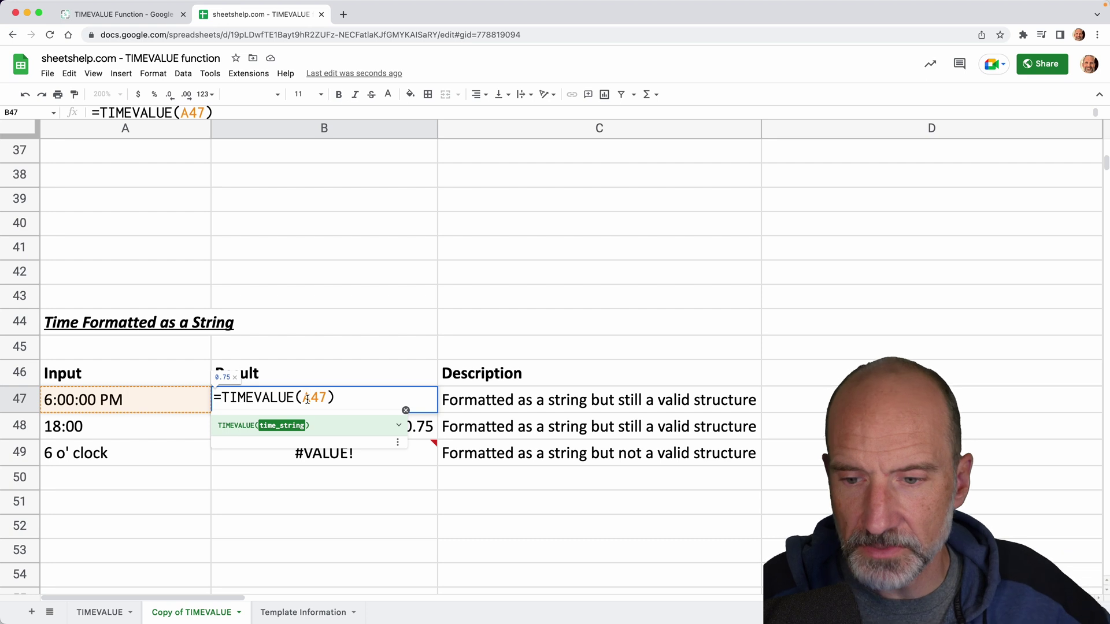
{"action": "key", "text": "Escape"}
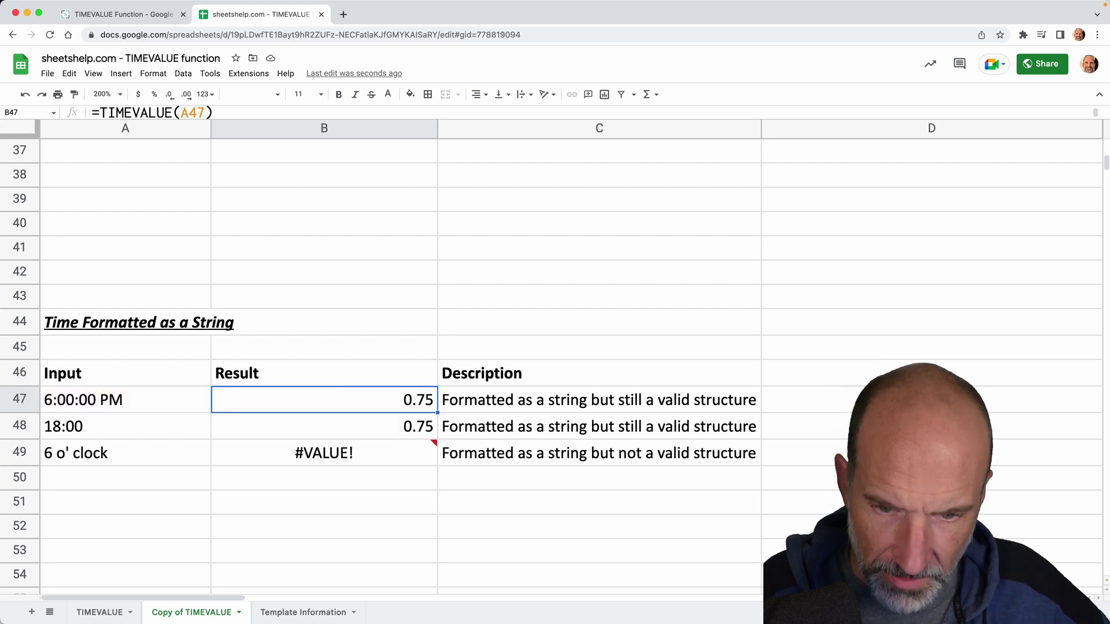
{"action": "left_click", "coordinate": [175, 397]}
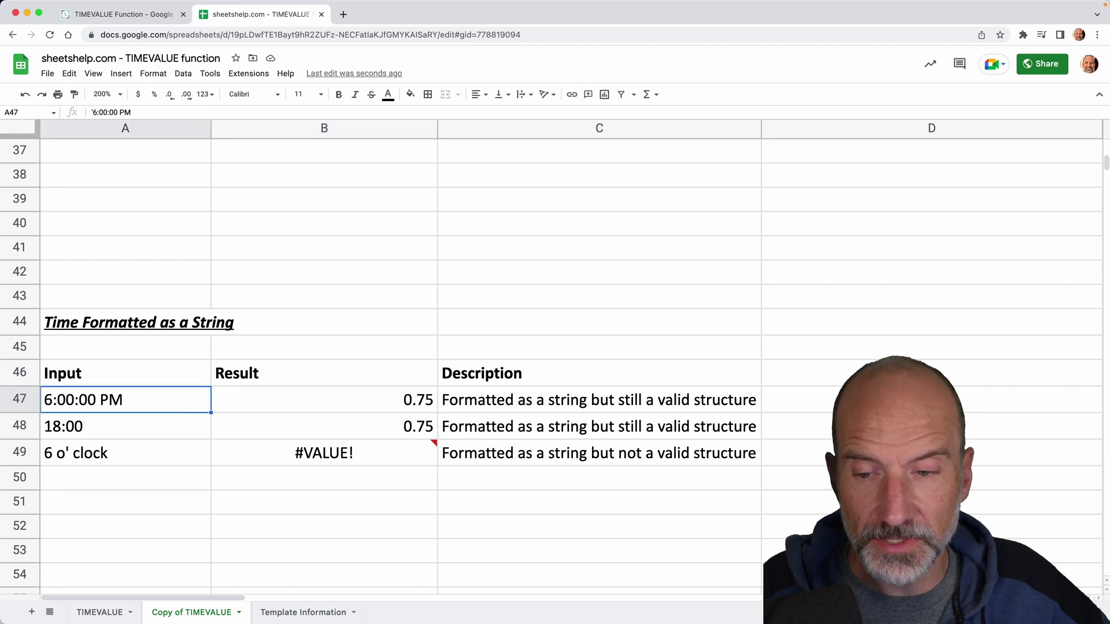
{"action": "key", "text": "Return"}
{"action": "key", "text": "Home"}
{"action": "type", "text": "'"}
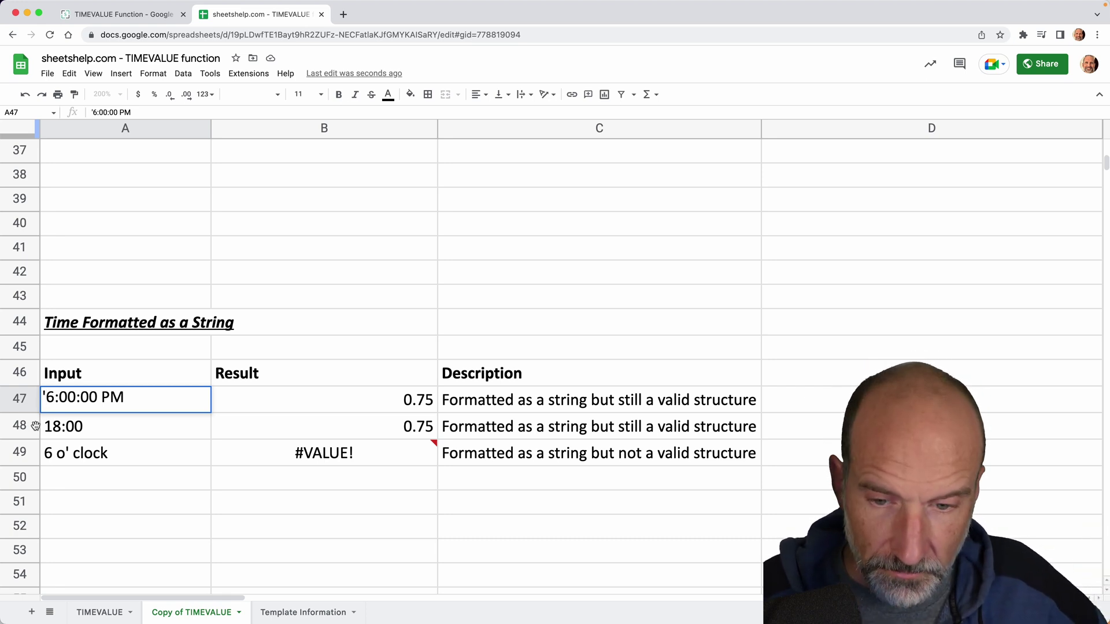
{"action": "left_click", "coordinate": [338, 403]}
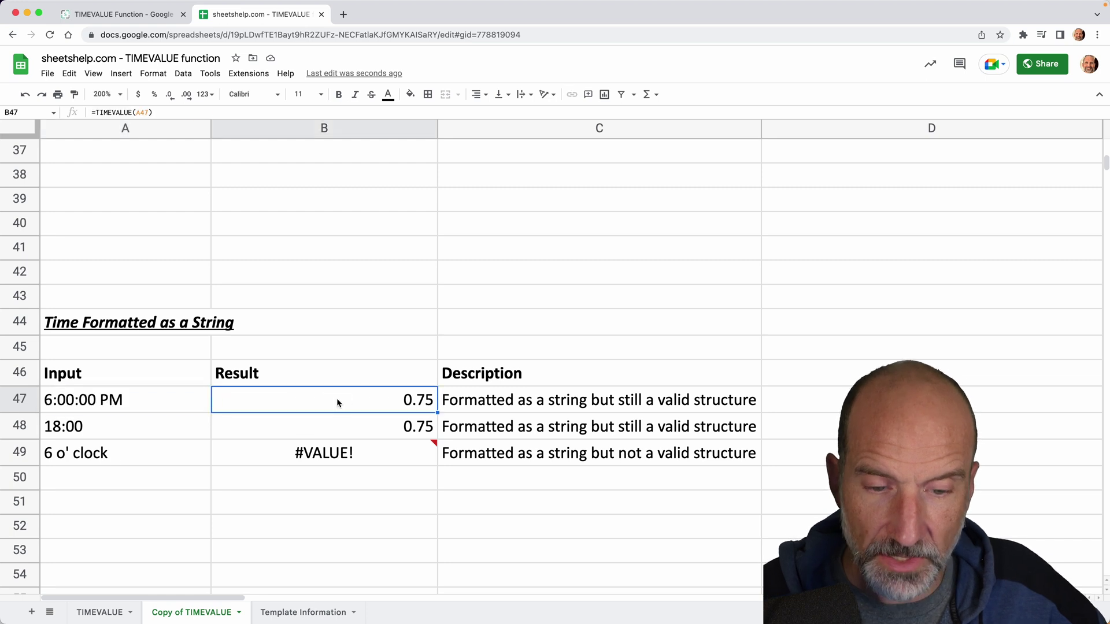
{"action": "double_click", "coordinate": [338, 402]}
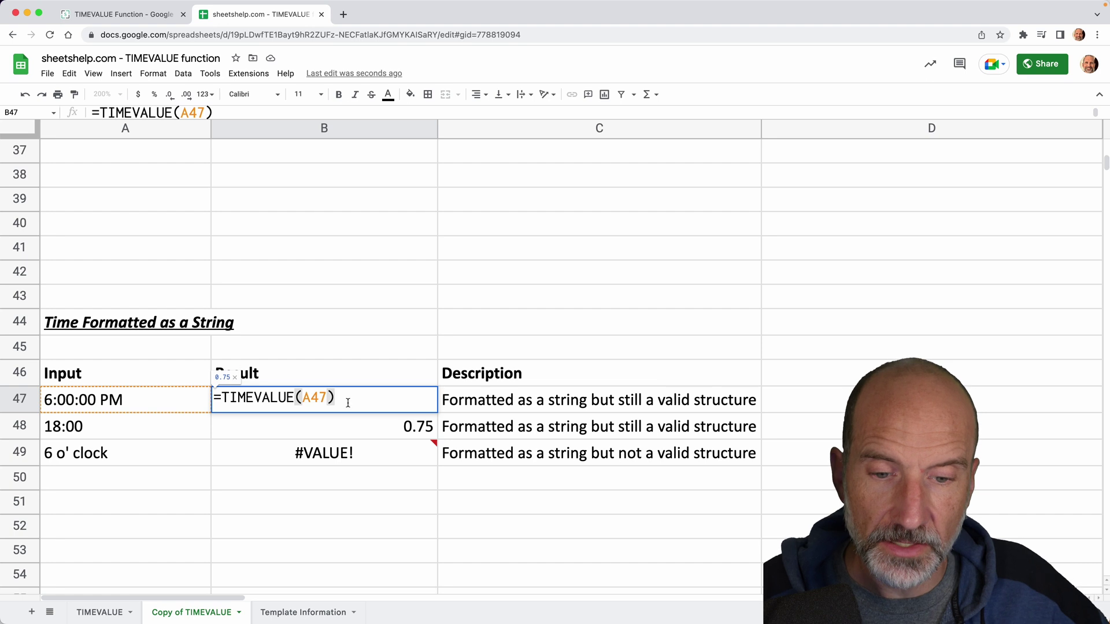
{"action": "left_click", "coordinate": [358, 414]}
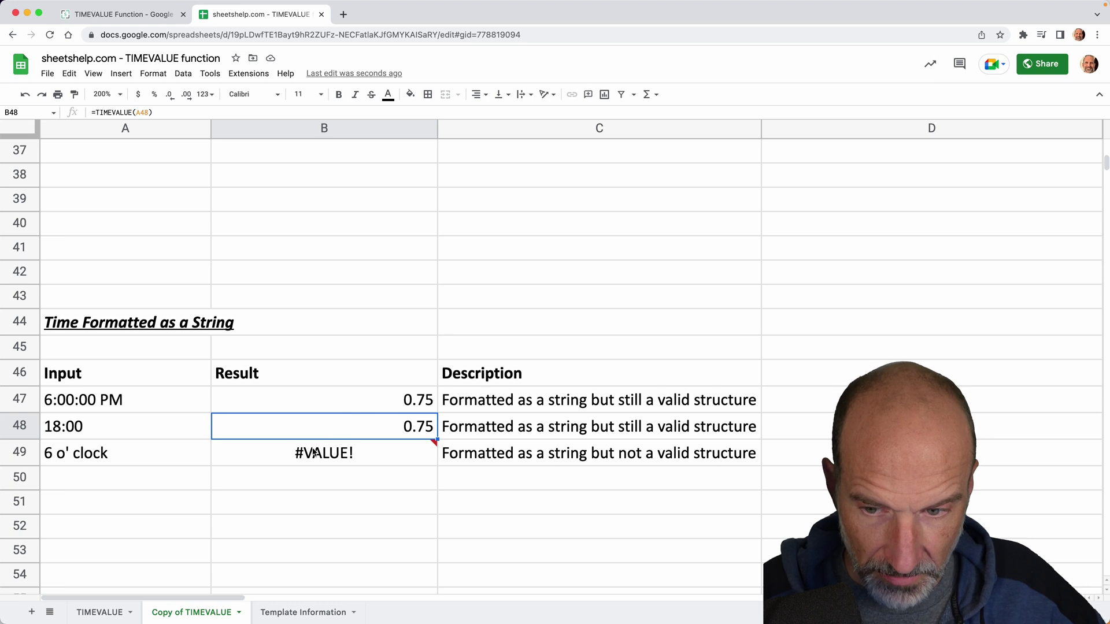
{"action": "left_click", "coordinate": [190, 407]}
{"action": "left_click", "coordinate": [187, 425]}
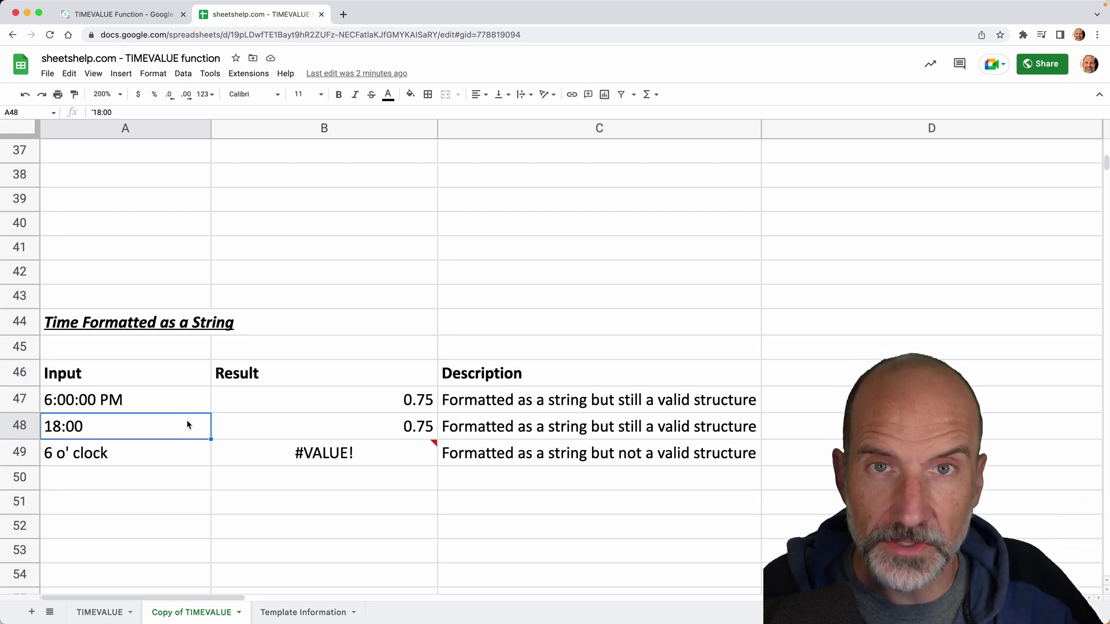
{"action": "left_click", "coordinate": [240, 451]}
{"action": "left_click", "coordinate": [147, 455]}
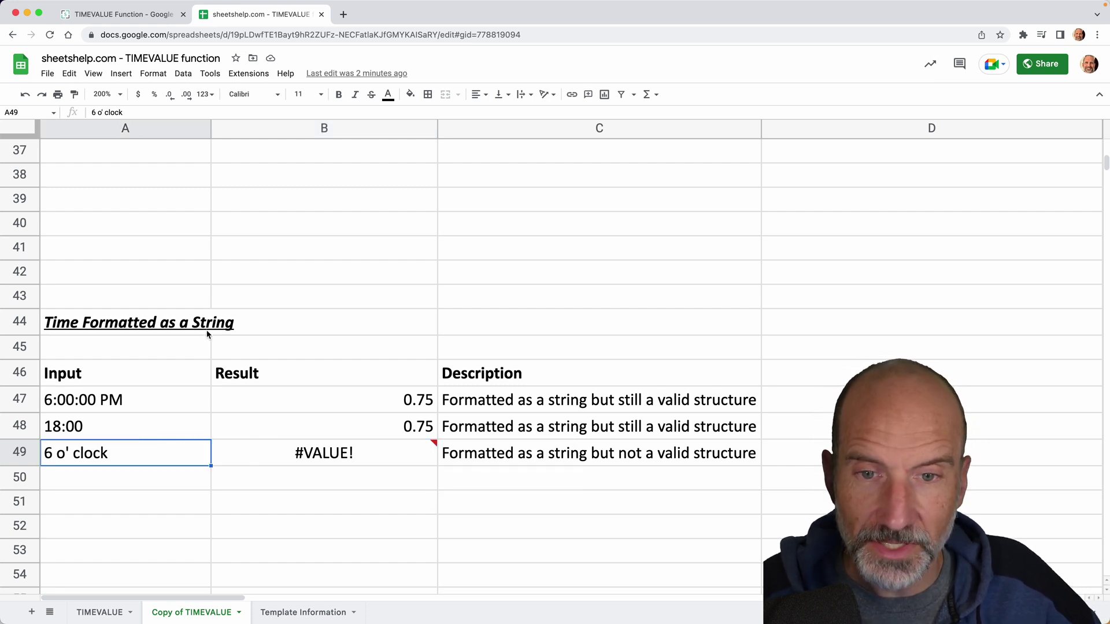
- Scroll back up and look over the time inputs in A7:A15
{"action": "scroll", "coordinate": [222, 315], "scroll_direction": "up", "scroll_amount": 8}
{"action": "scroll", "coordinate": [223, 315], "scroll_direction": "up", "scroll_amount": 5}
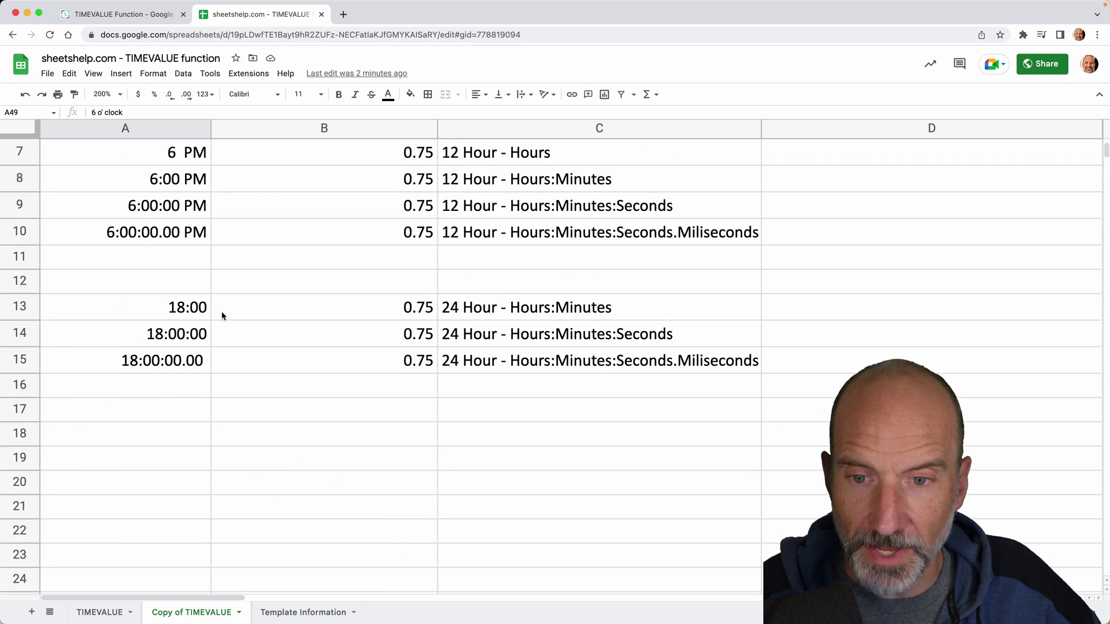
{"action": "left_click", "coordinate": [158, 181]}
{"action": "left_click_drag", "start_coordinate": [158, 181], "coordinate": [178, 399]}
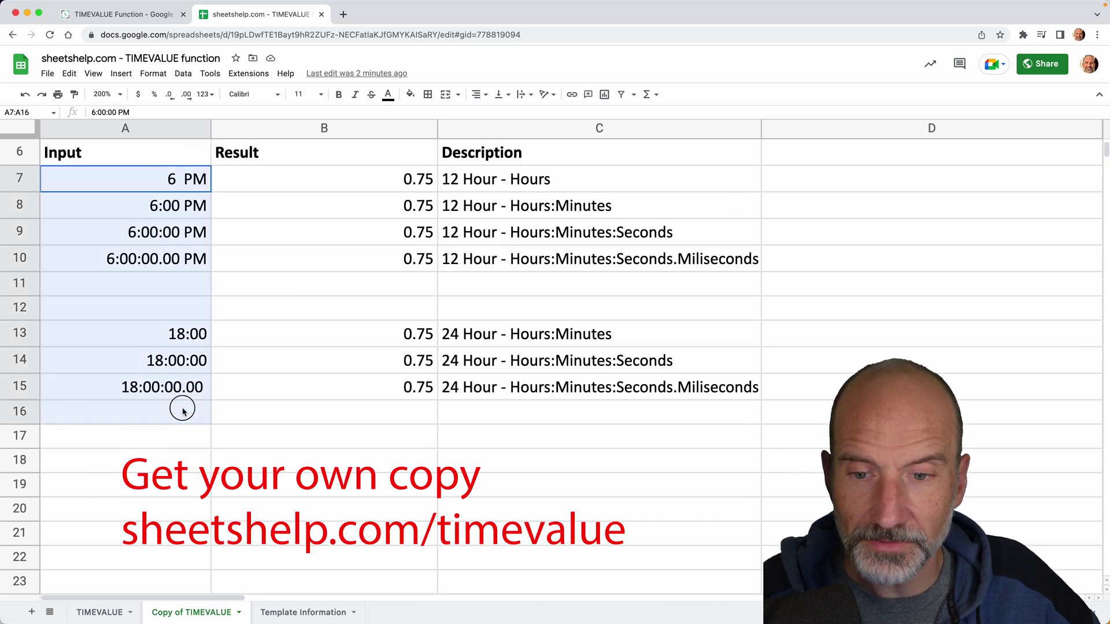
{"action": "left_click", "coordinate": [306, 415]}
- Start =MID(A67,5,8) in B67 beside EST 18:00:00 - OCT 08
{"action": "scroll", "coordinate": [305, 417], "scroll_direction": "down", "scroll_amount": 15}
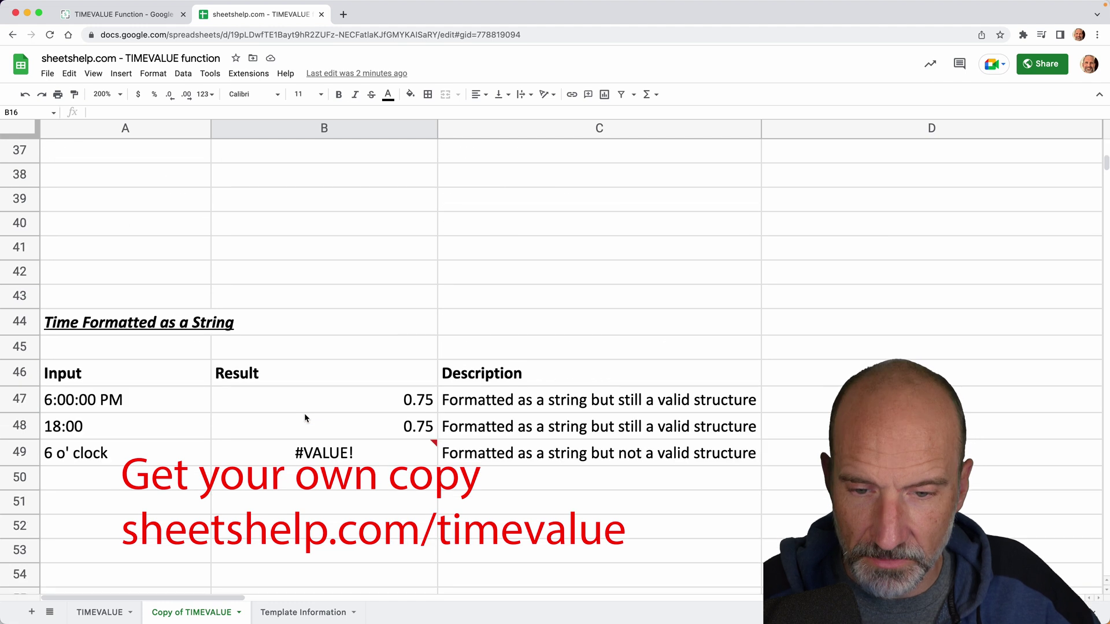
{"action": "scroll", "coordinate": [306, 418], "scroll_direction": "down", "scroll_amount": 4}
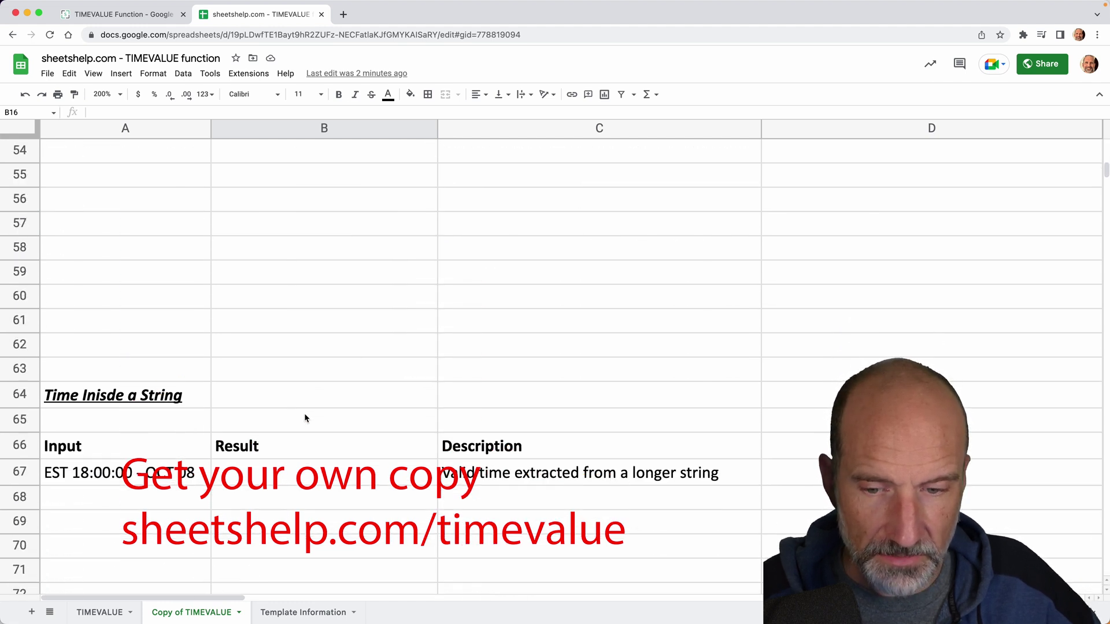
{"action": "left_click", "coordinate": [281, 382]}
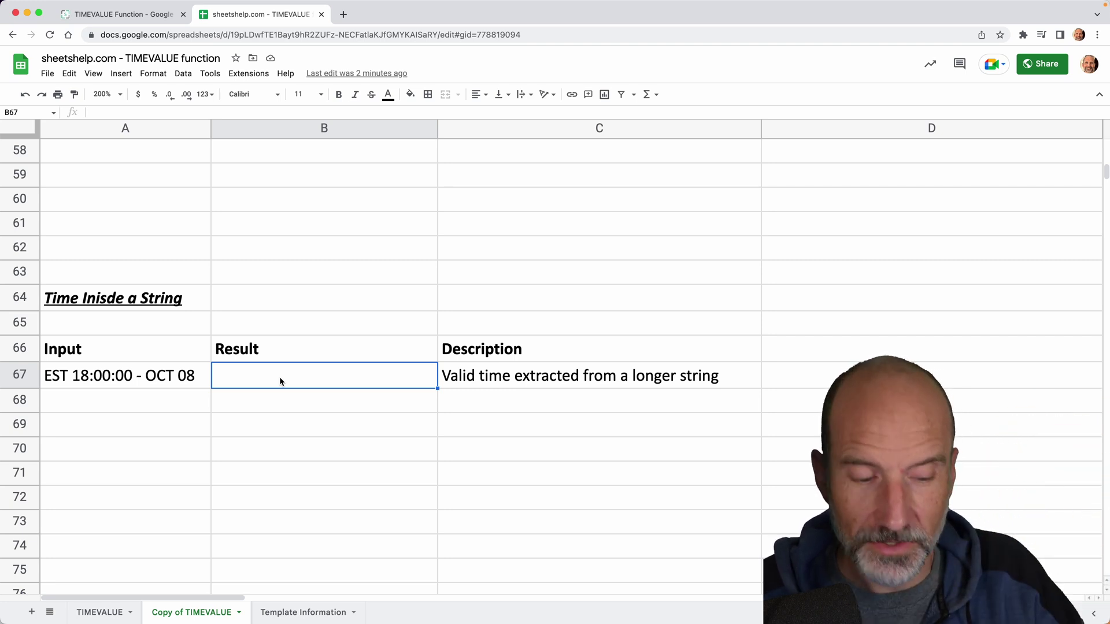
{"action": "type", "text": "="}
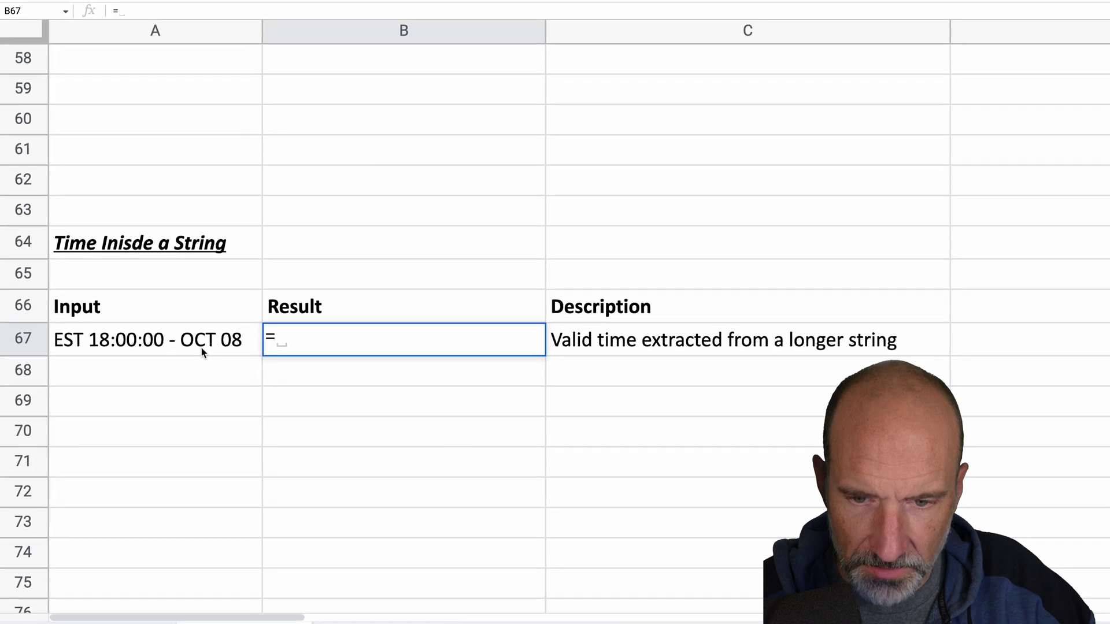
{"action": "type", "text": "MID"}
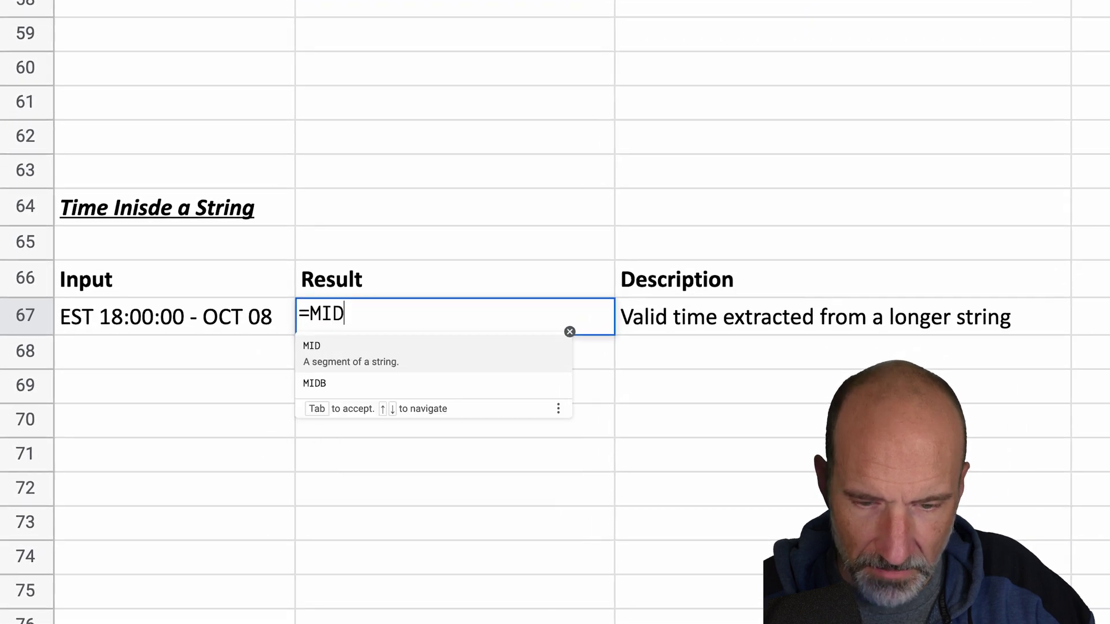
{"action": "type", "text": "("}
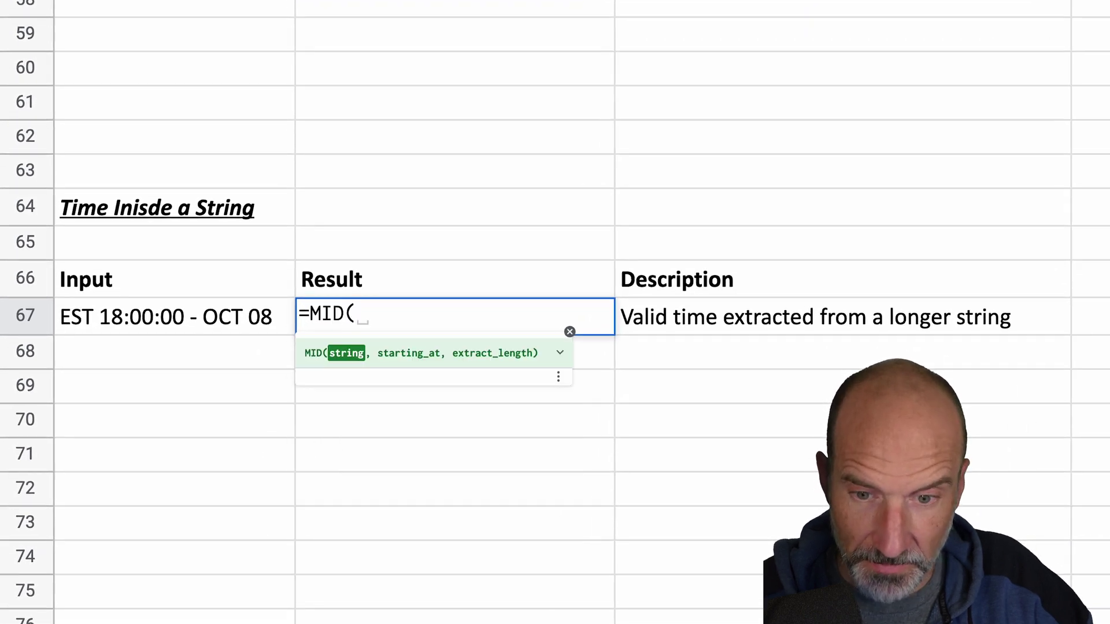
{"action": "type", "text": "A"}
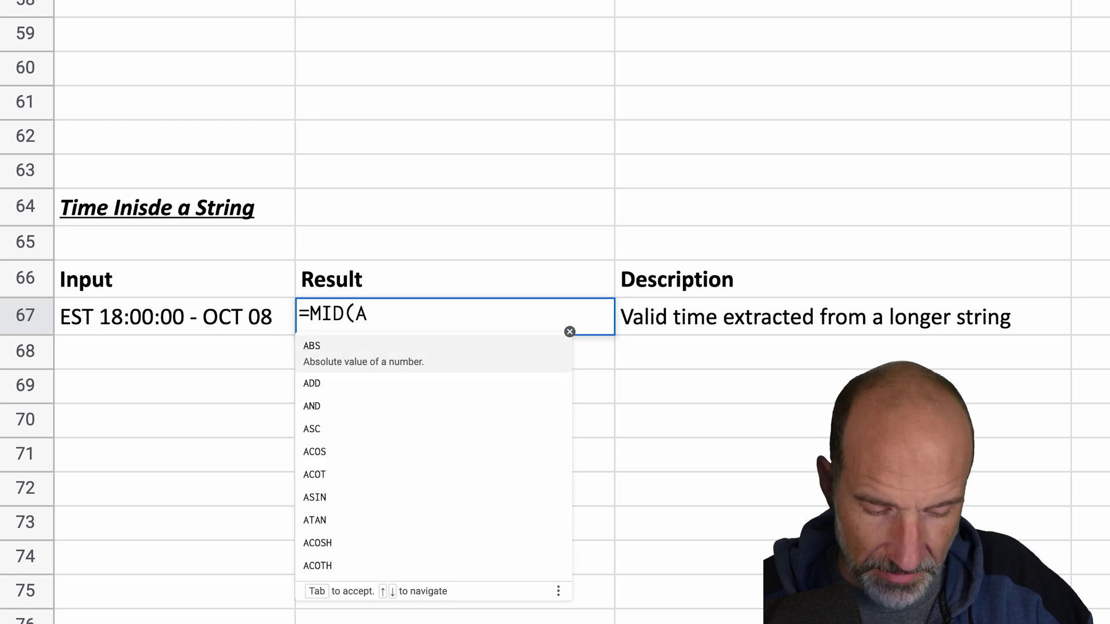
{"action": "type", "text": "67"}
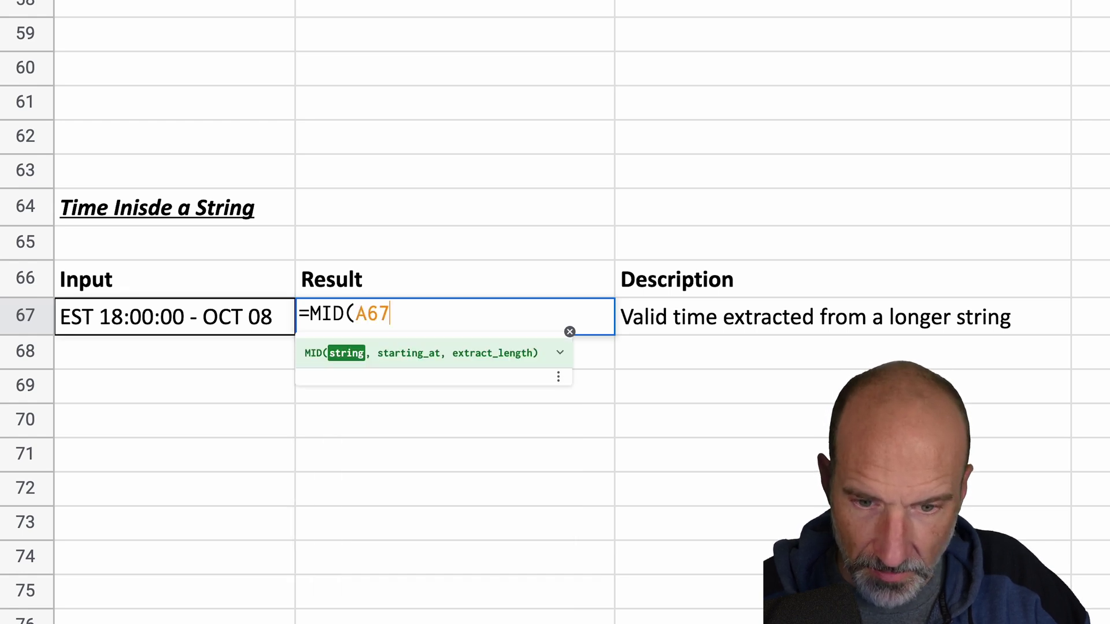
{"action": "type", "text": ","}
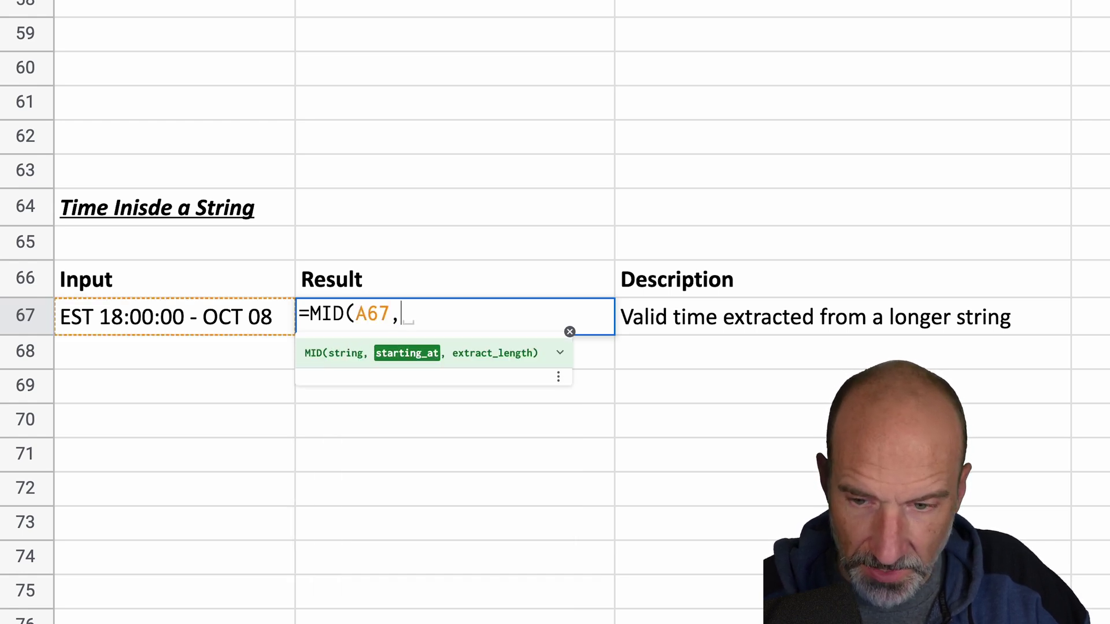
{"action": "type", "text": "5"}
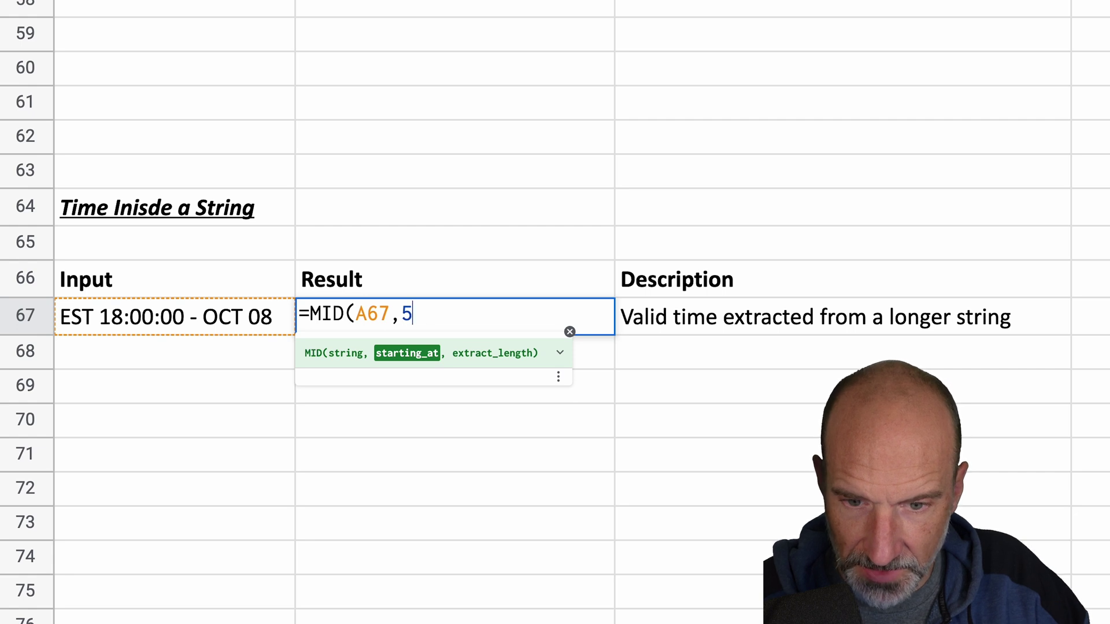
{"action": "type", "text": ","}
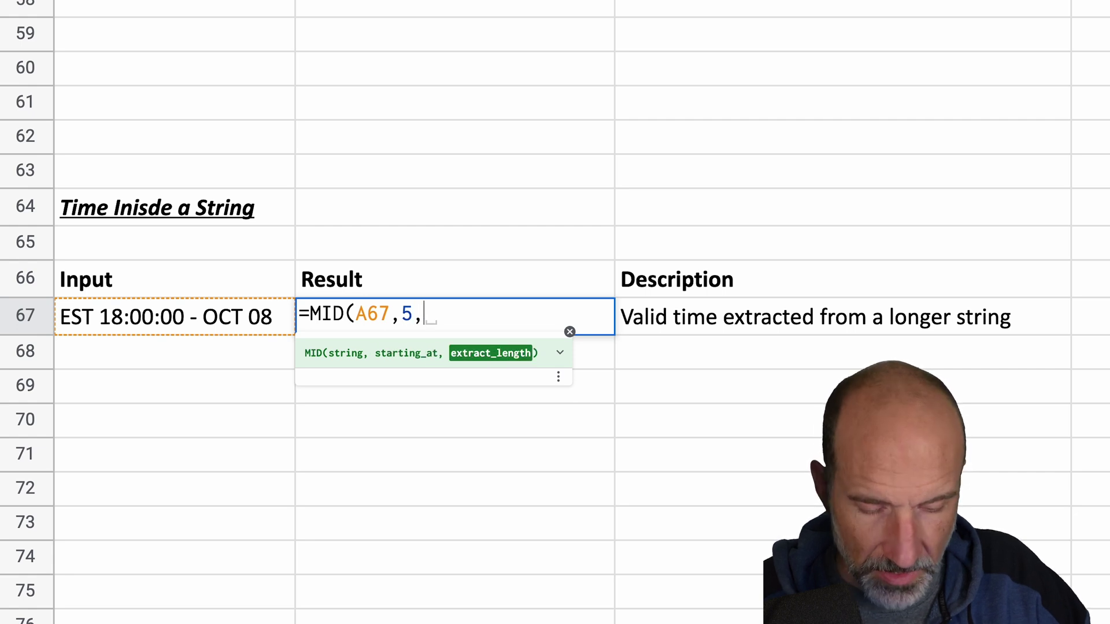
{"action": "type", "text": "8)"}
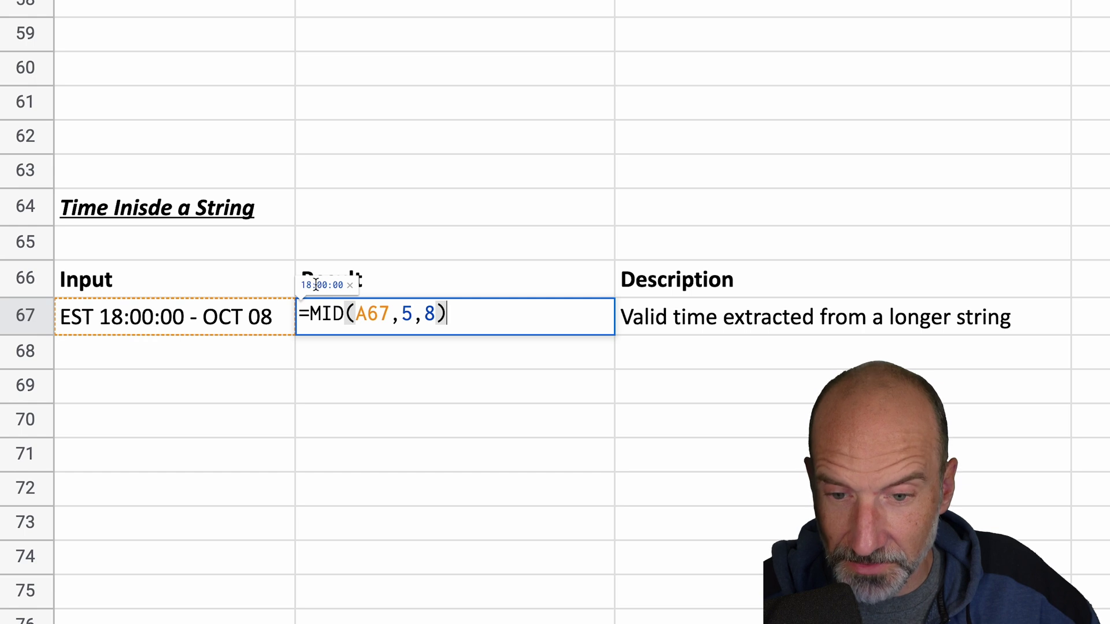
- Wrap MID(A67,5,8) in TIMEVALUE in B67 so it returns 0.75
{"action": "left_click", "coordinate": [312, 308]}
{"action": "type", "text": "TI"}
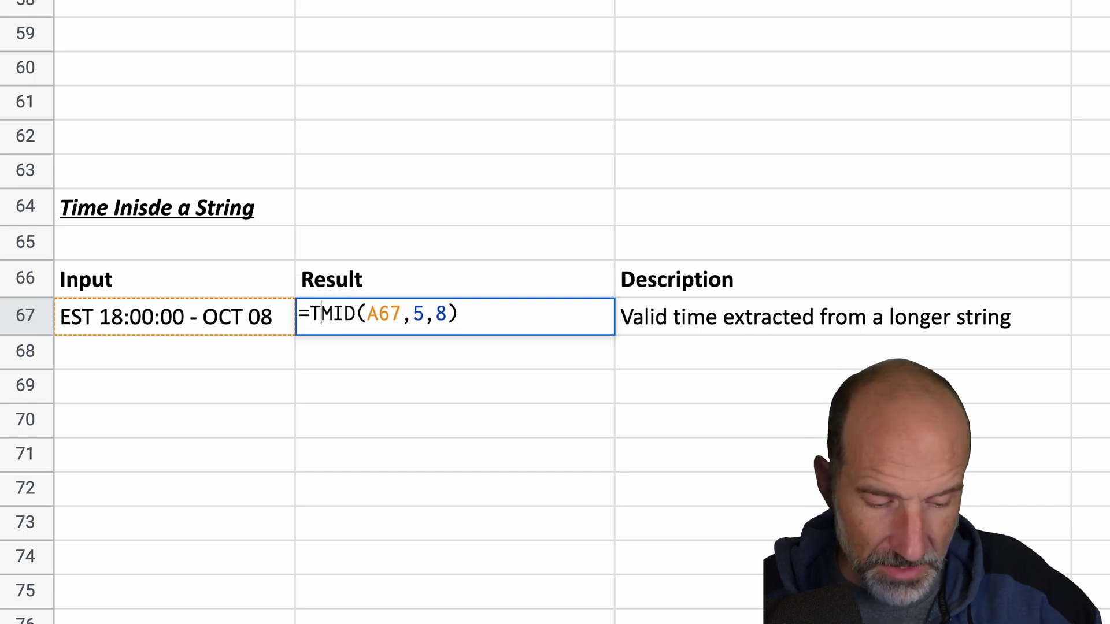
{"action": "type", "text": "MEVALUE("}
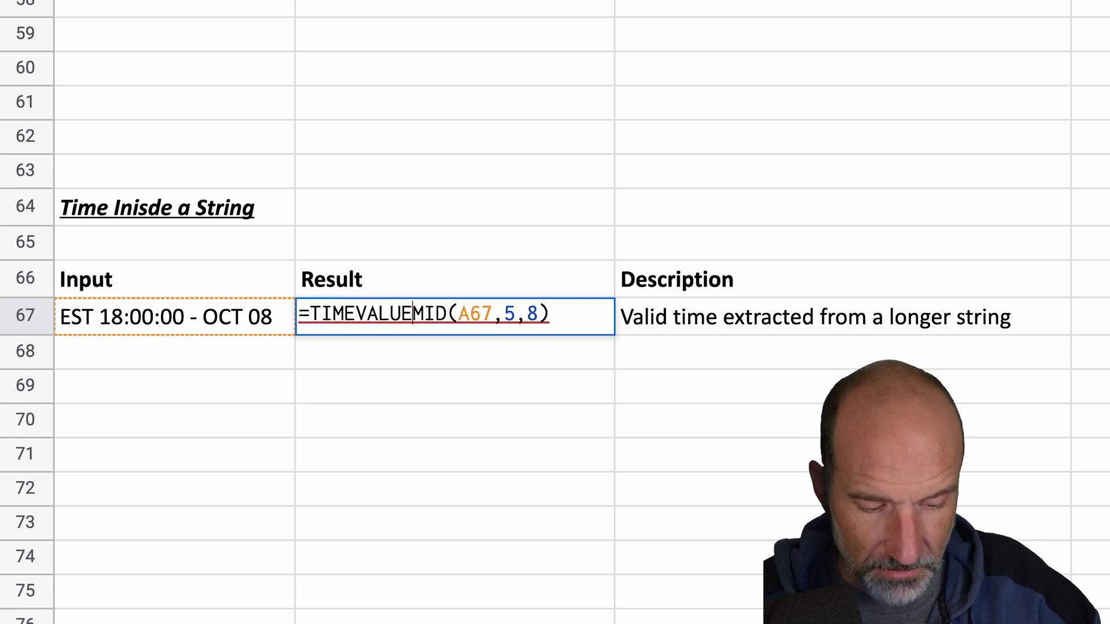
{"action": "left_click", "coordinate": [561, 313]}
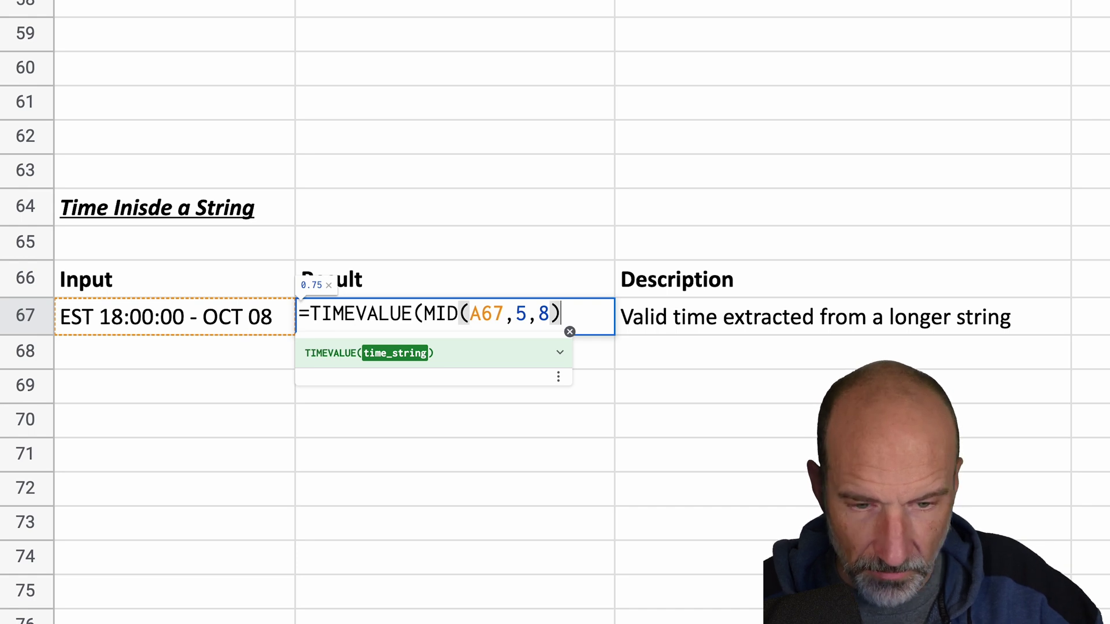
{"action": "type", "text": ")"}
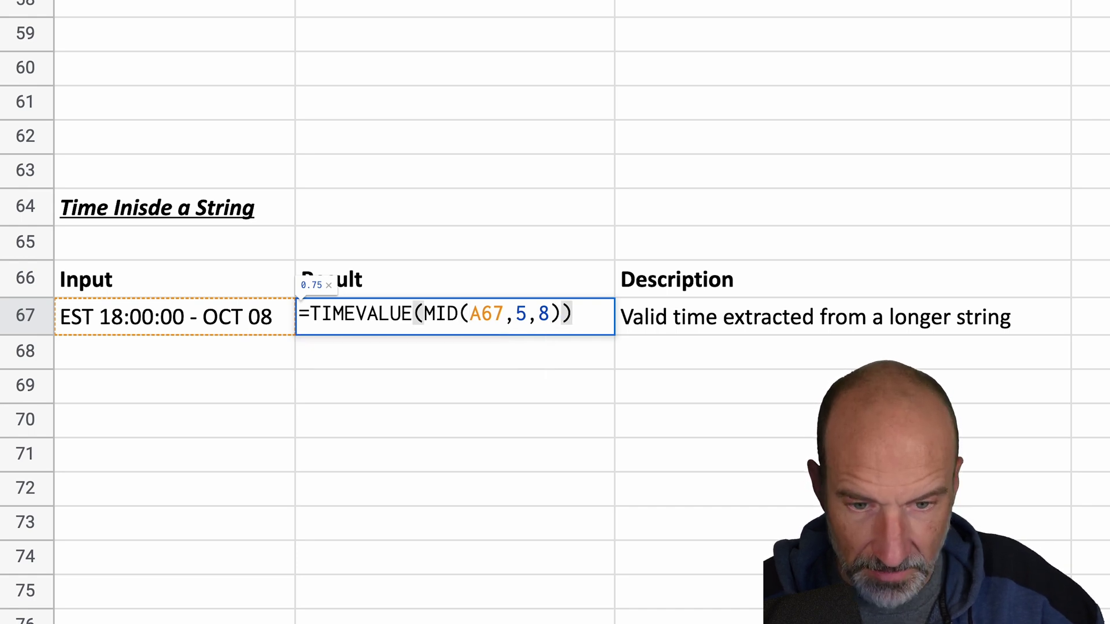
{"action": "key", "text": "Return"}
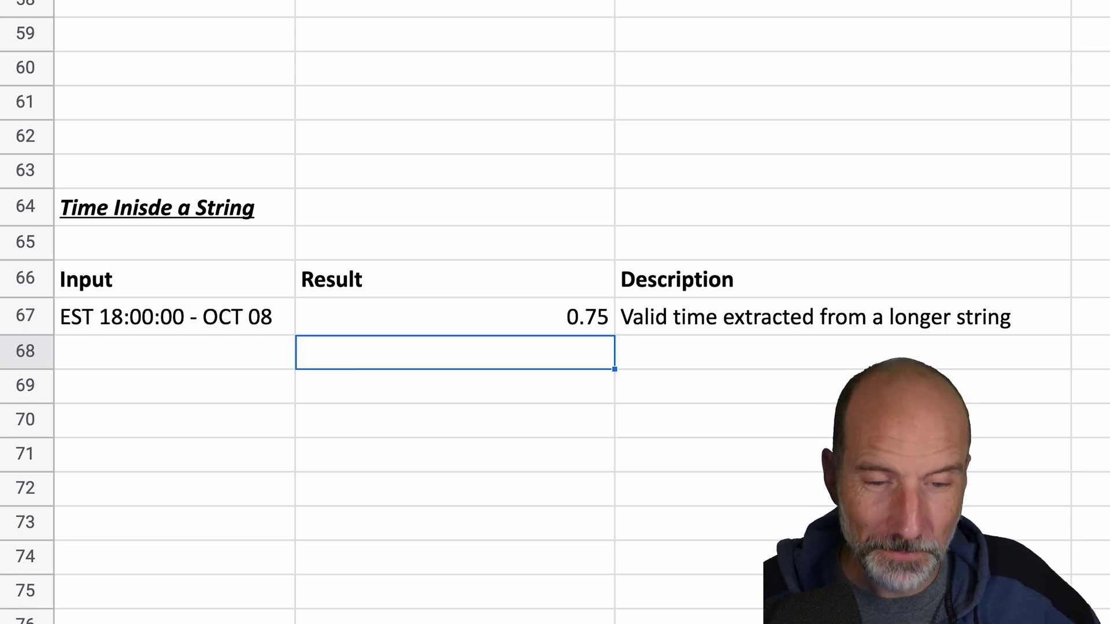
- Scroll to the Time Value with a Date example and begin a formula in B84
{"action": "scroll", "coordinate": [256, 459], "scroll_direction": "down", "scroll_amount": 10}
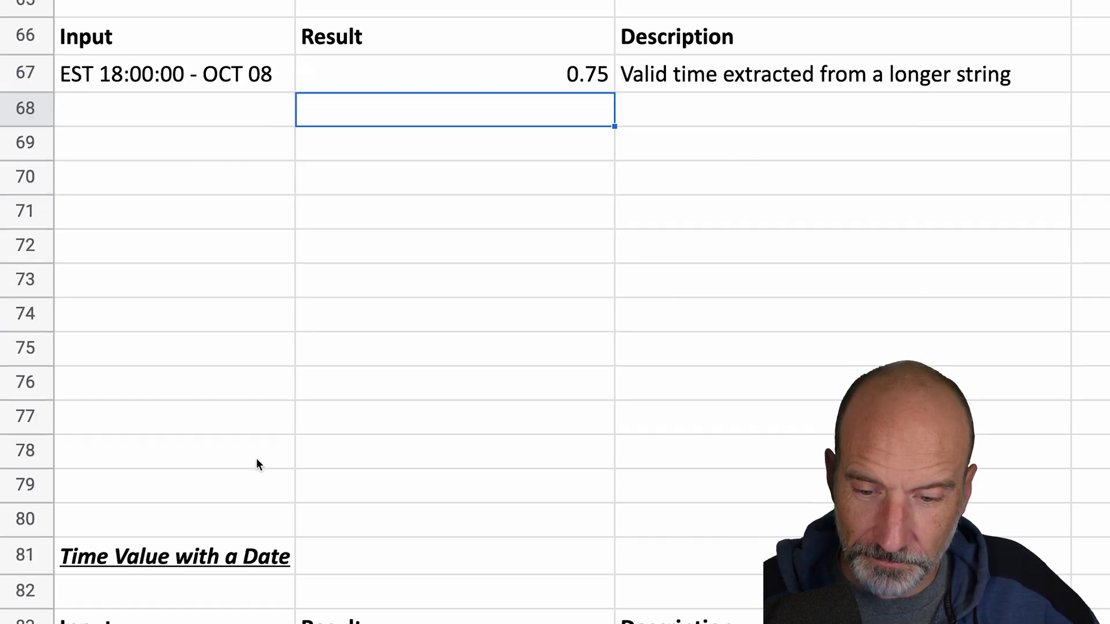
{"action": "scroll", "coordinate": [257, 459], "scroll_direction": "down", "scroll_amount": 5}
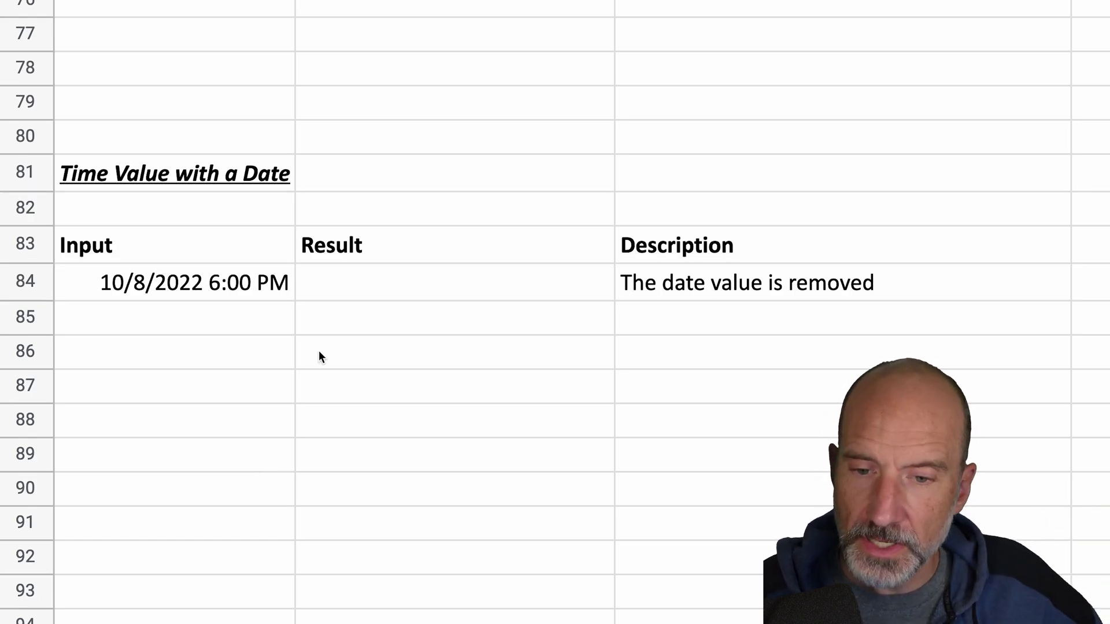
{"action": "left_click", "coordinate": [396, 296]}
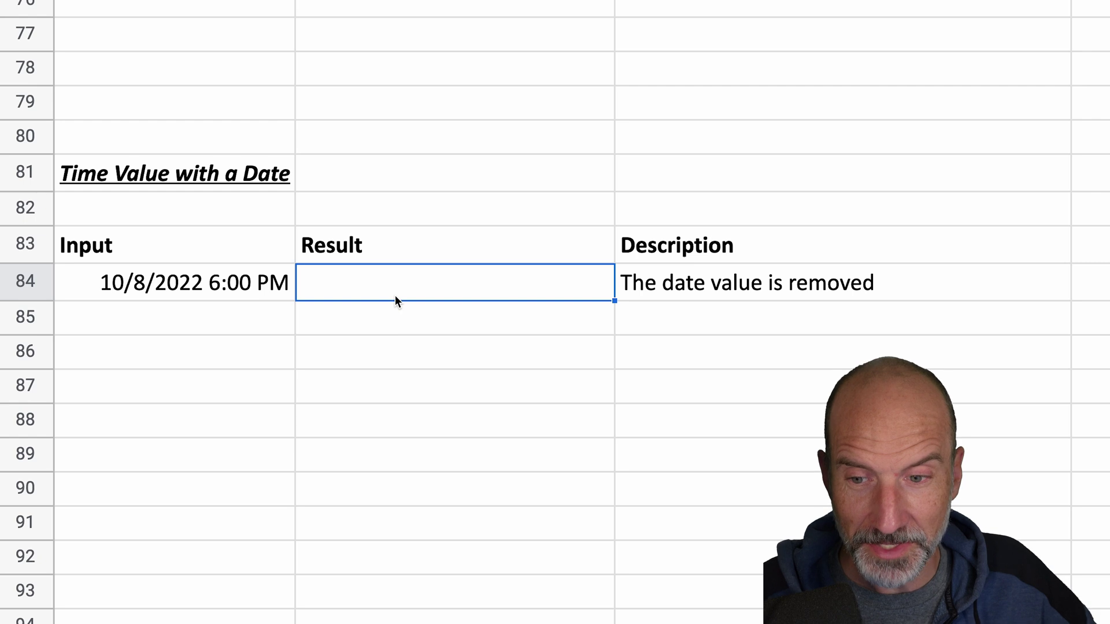
{"action": "type", "text": "="}
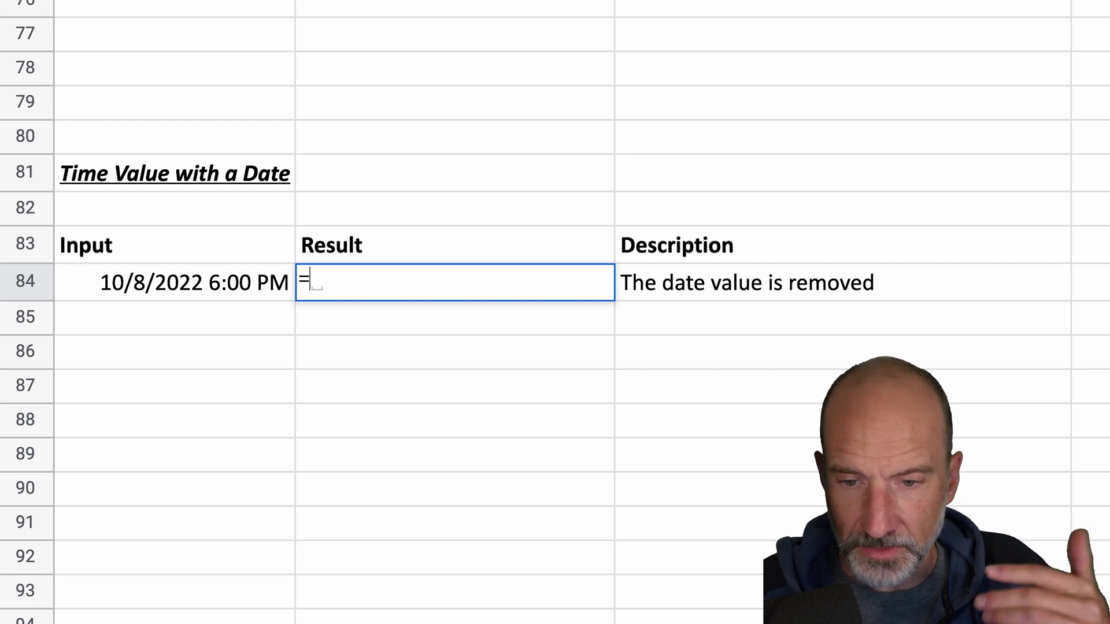
- Complete =TIMEVALUE(A84) in B84 after briefly trying a DATEVALUE(A84)+ prefix, returning 0.75
{"action": "type", "text": "TIME"}
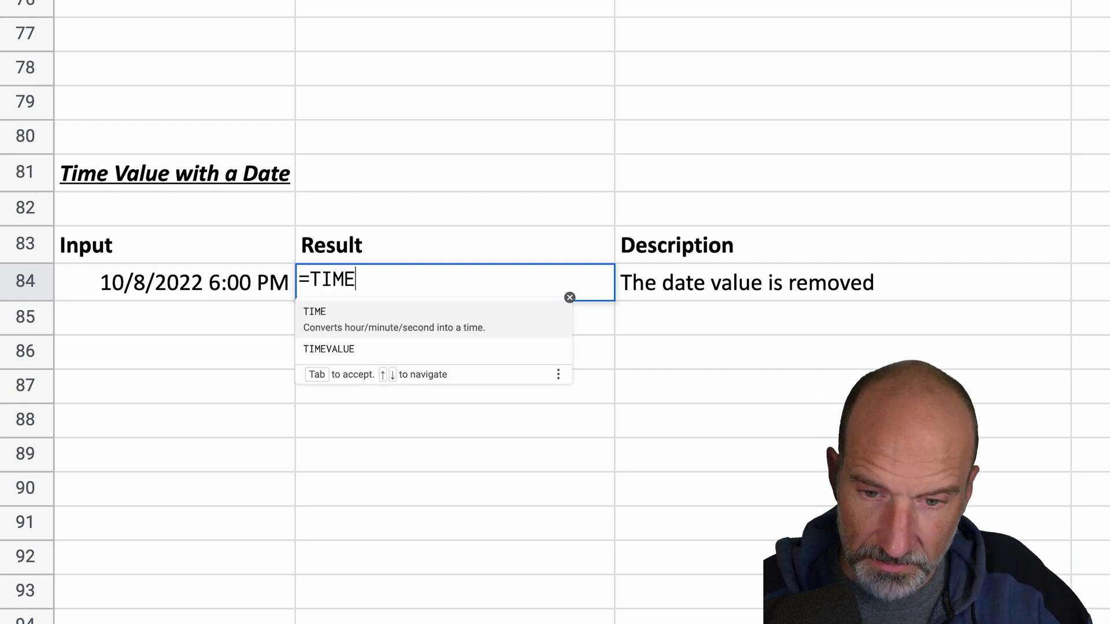
{"action": "type", "text": "VALUE("}
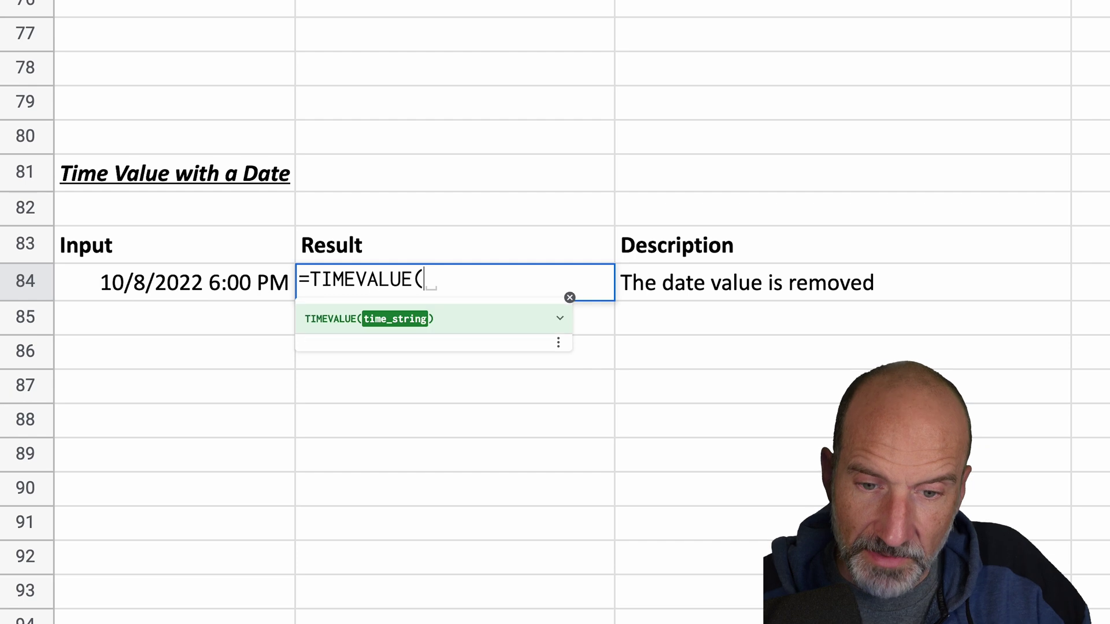
{"action": "type", "text": "A84)"}
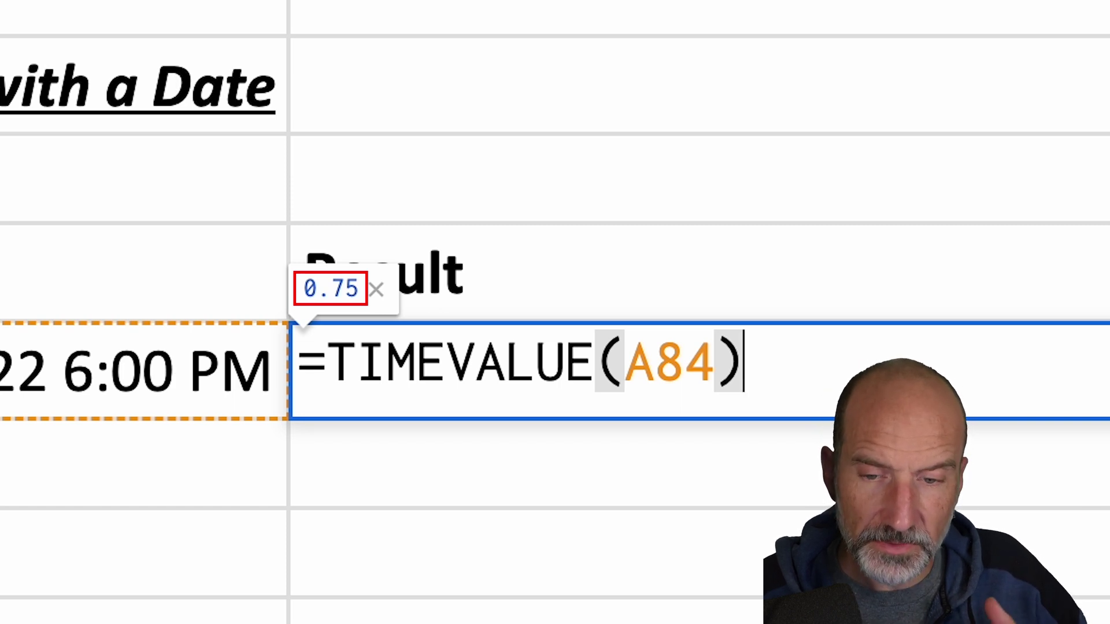
{"action": "key", "text": "Left"}
{"action": "key", "text": "Left"}
{"action": "key", "text": "Left"}
{"action": "key", "text": "Left"}
{"action": "key", "text": "Left"}
{"action": "key", "text": "Left"}
{"action": "key", "text": "Left"}
{"action": "key", "text": "Left"}
{"action": "key", "text": "Left"}
{"action": "key", "text": "Left"}
{"action": "key", "text": "Left"}
{"action": "key", "text": "Left"}
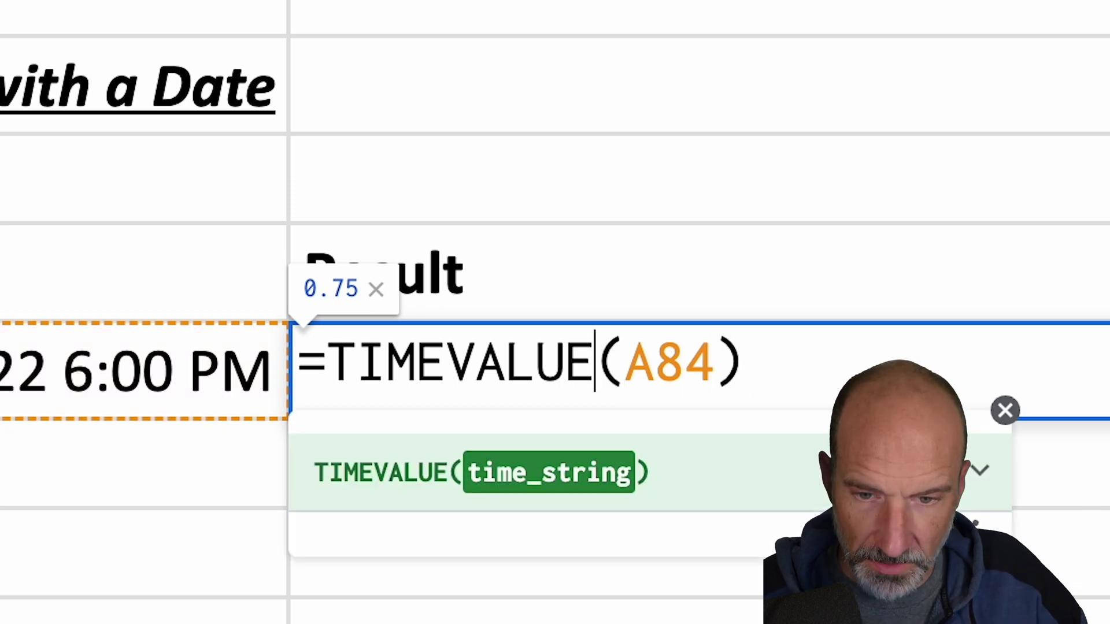
{"action": "key", "text": "Left"}
{"action": "key", "text": "Left"}
{"action": "type", "text": "DATEVALUE"}
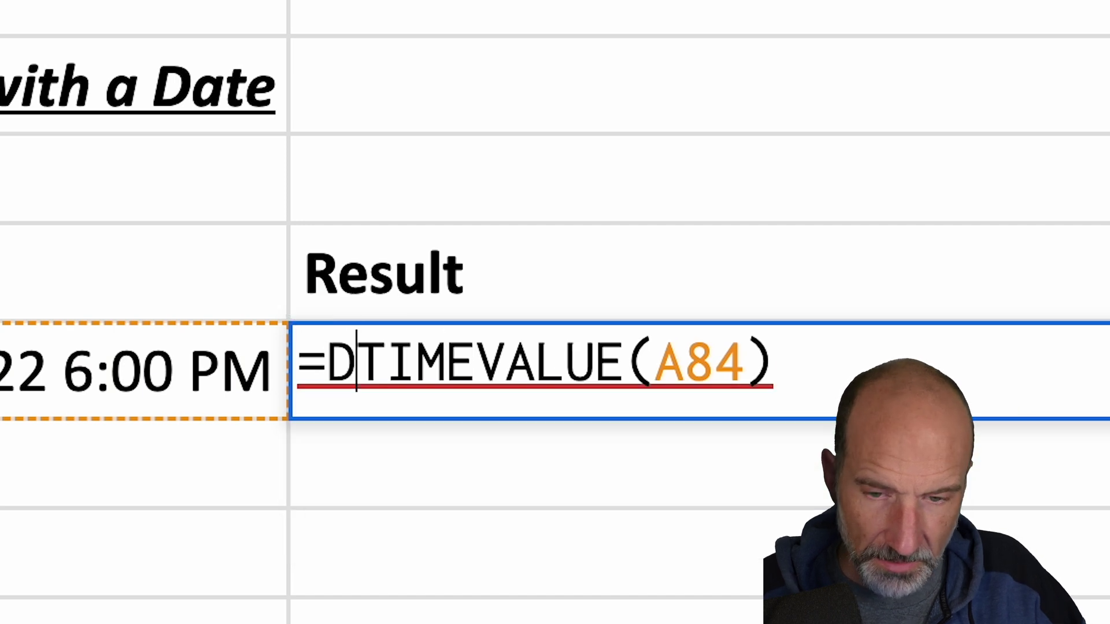
{"action": "type", "text": "(A"}
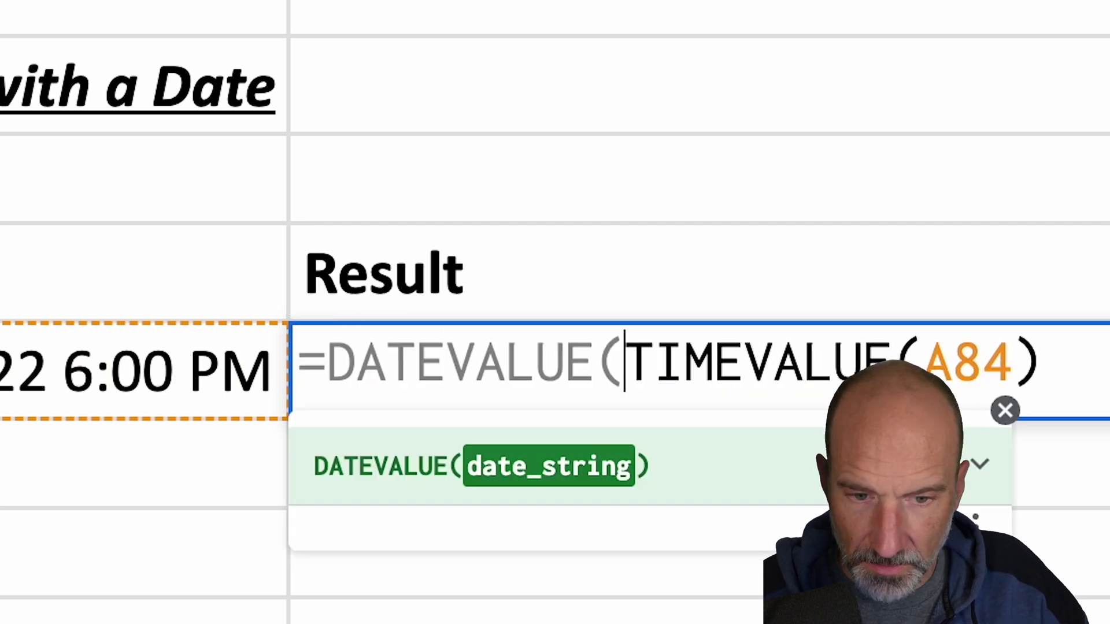
{"action": "type", "text": "84)"}
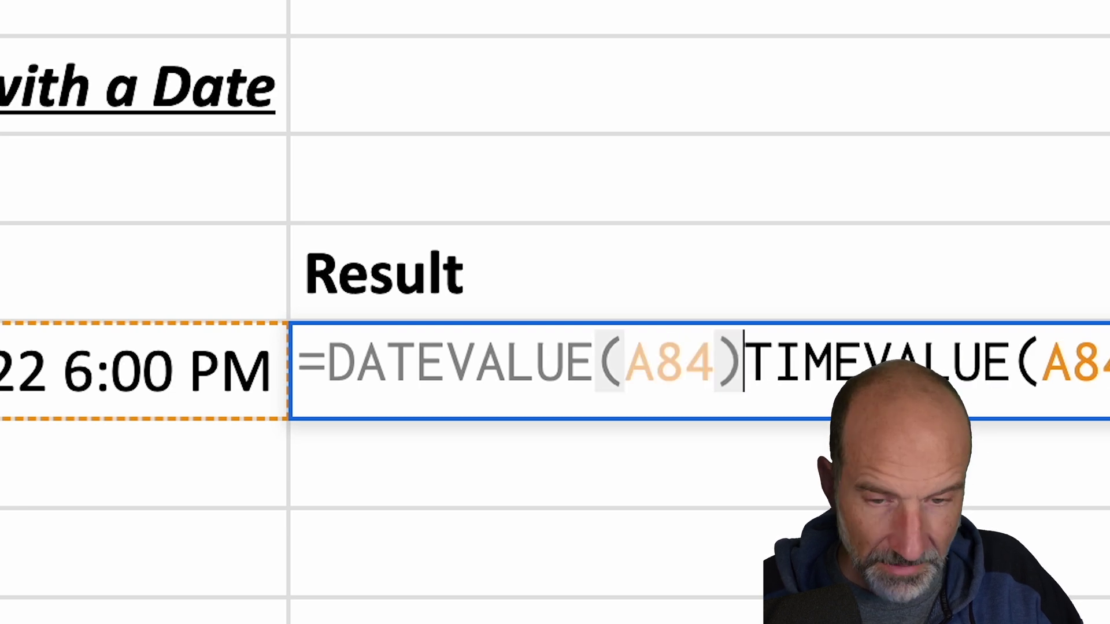
{"action": "type", "text": "+"}
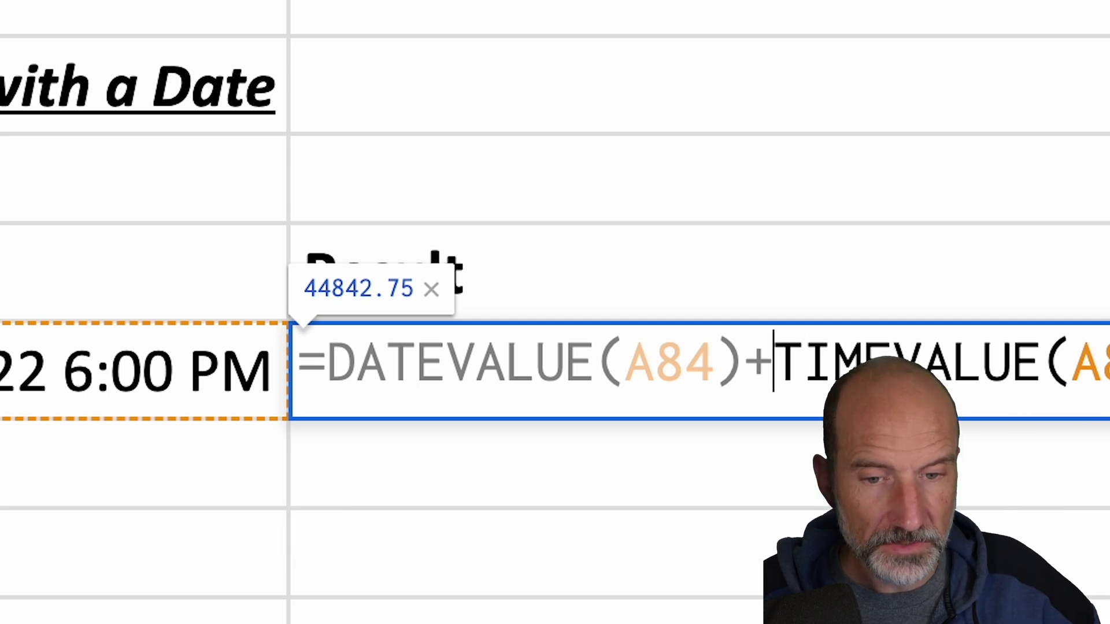
{"action": "key", "text": "ctrl+shift+Left"}
{"action": "key", "text": "ctrl+shift+Left"}
{"action": "key", "text": "ctrl+shift+Left"}
{"action": "key", "text": "ctrl+shift+Left"}
{"action": "key", "text": "ctrl+shift+Left"}
{"action": "key", "text": "BackSpace"}
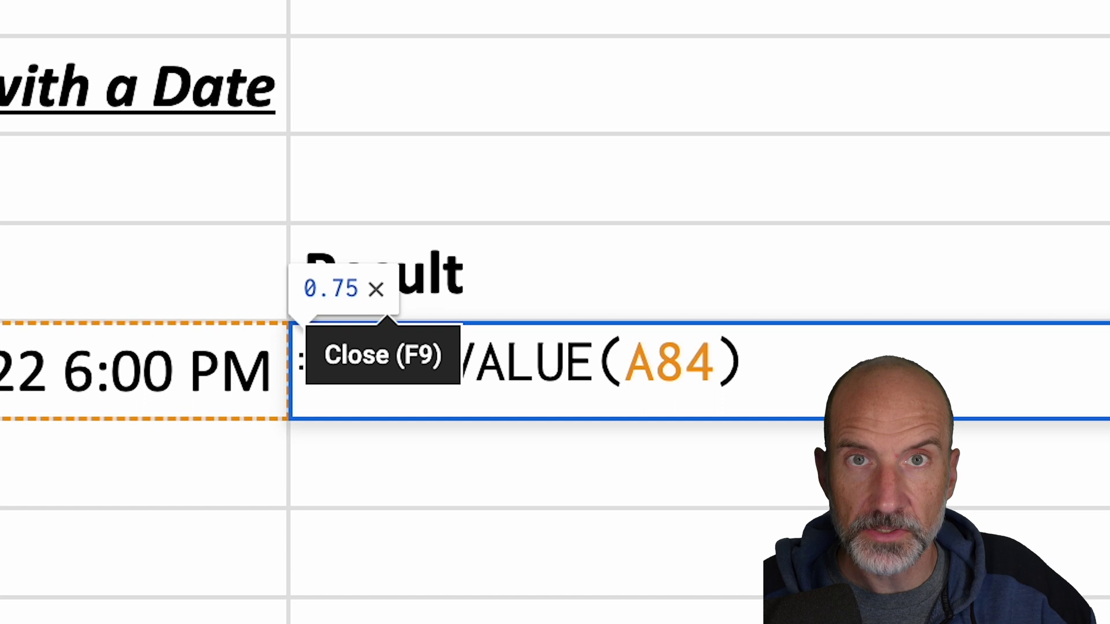
{"action": "key", "text": "Return"}
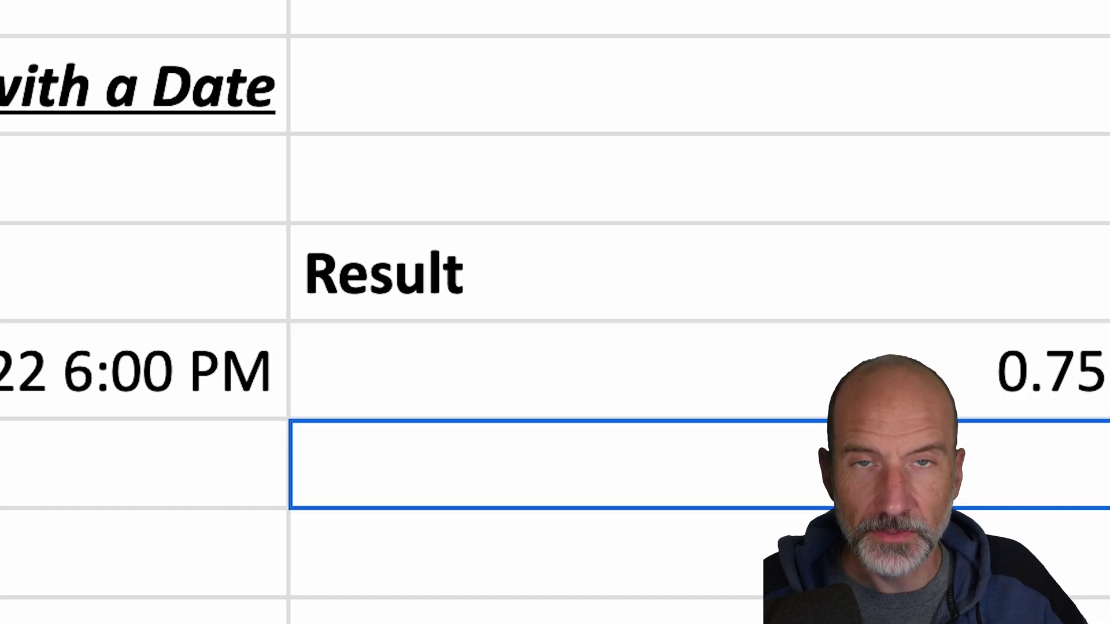